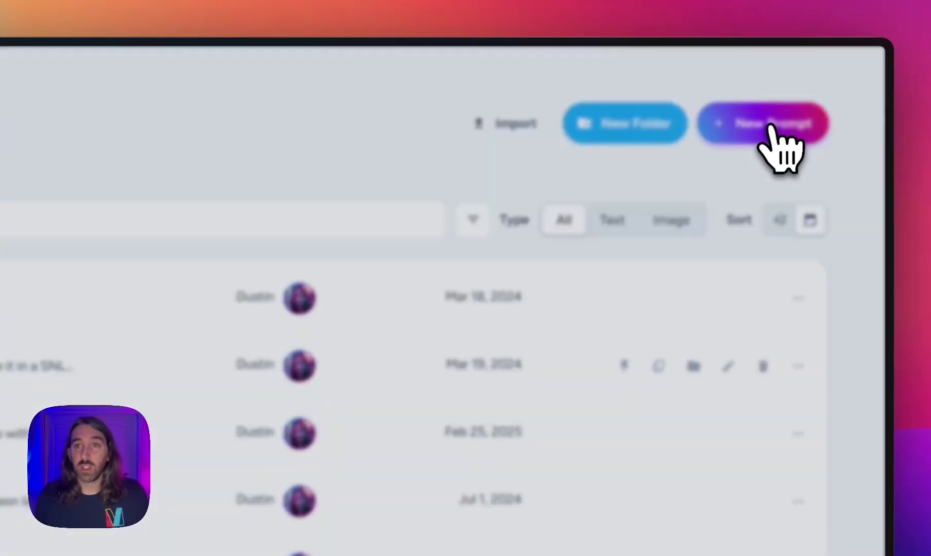
Step: Start a new Text prompt, move through its title and text fields, then discard it unsaved
{"action": "left_click", "coordinate": [814, 94]}
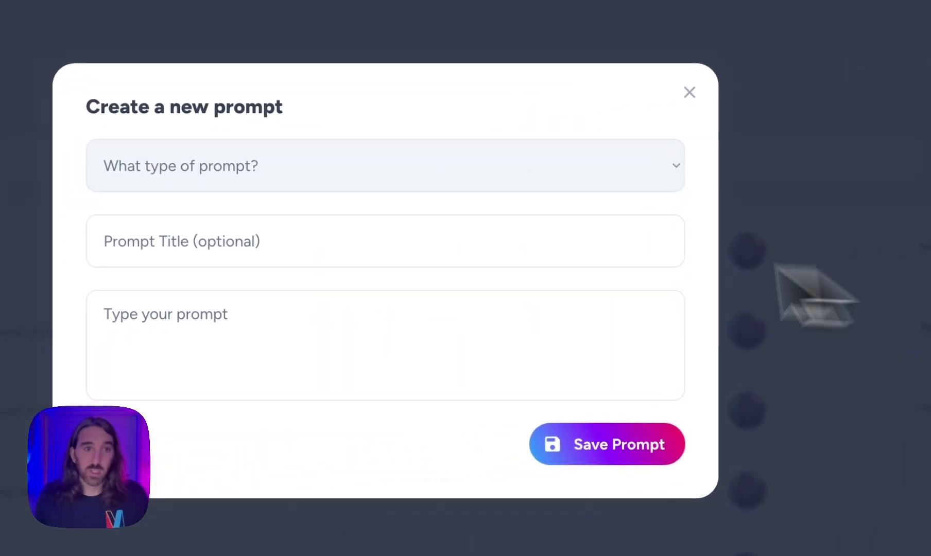
{"action": "left_click", "coordinate": [329, 177]}
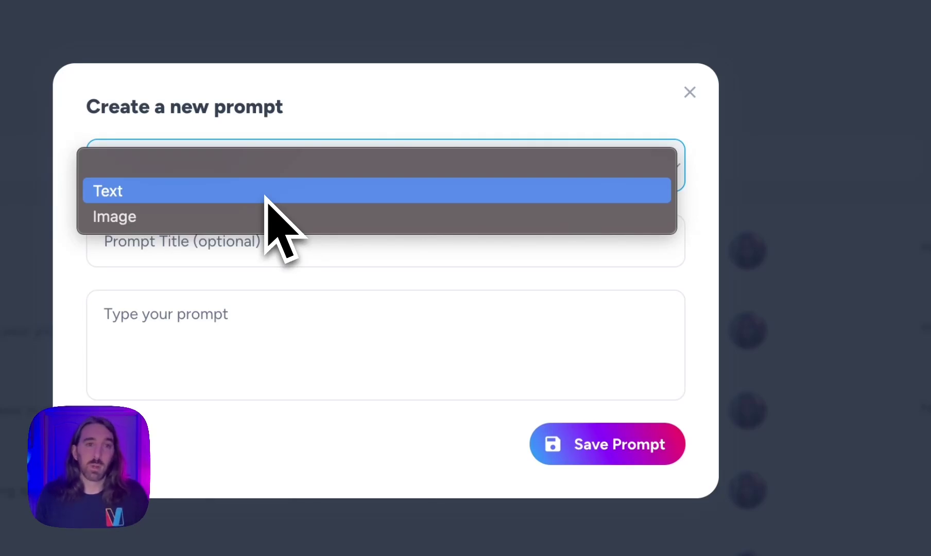
{"action": "left_click", "coordinate": [167, 195]}
{"action": "left_click", "coordinate": [271, 241]}
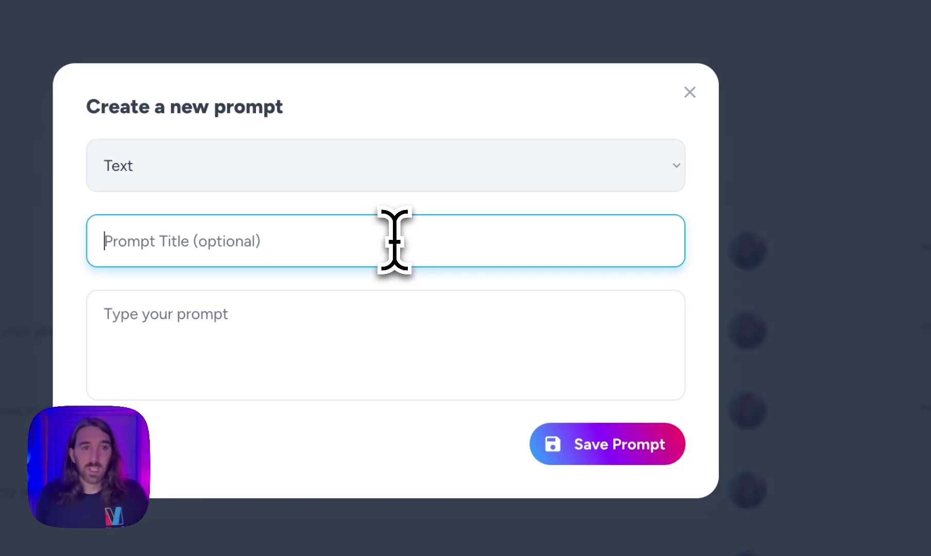
{"action": "left_click", "coordinate": [330, 337]}
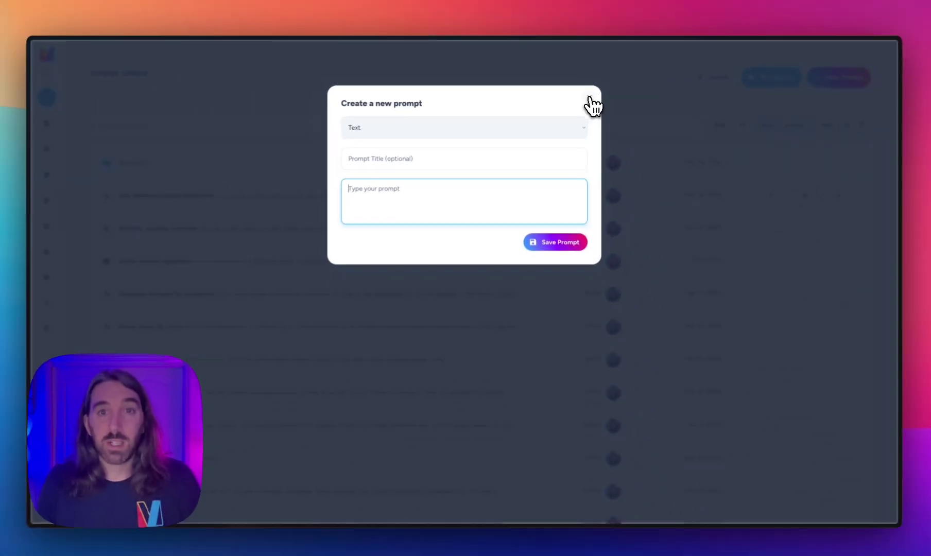
{"action": "left_click", "coordinate": [590, 98]}
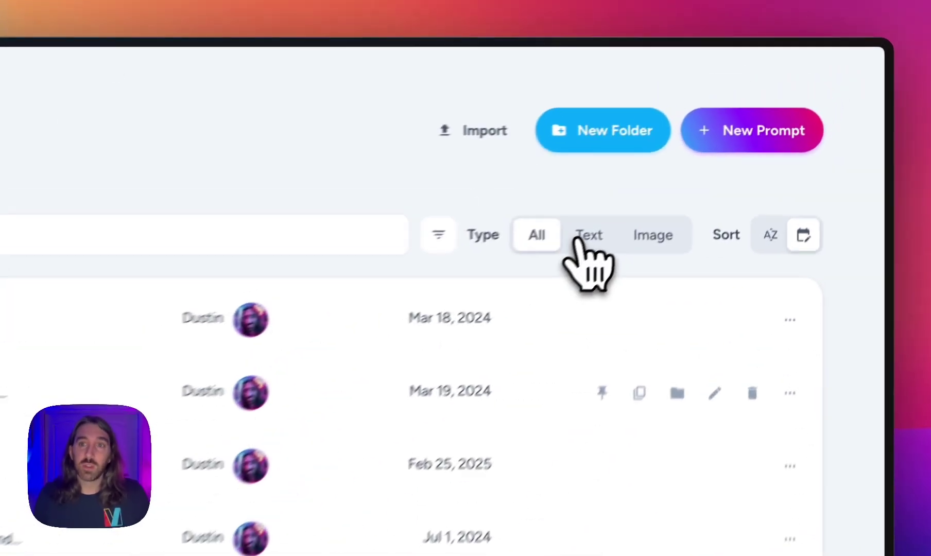
Step: Filter prompts to Text, then Image, then All types, sort by date, and focus the search
{"action": "left_click", "coordinate": [579, 239]}
{"action": "left_click", "coordinate": [624, 264]}
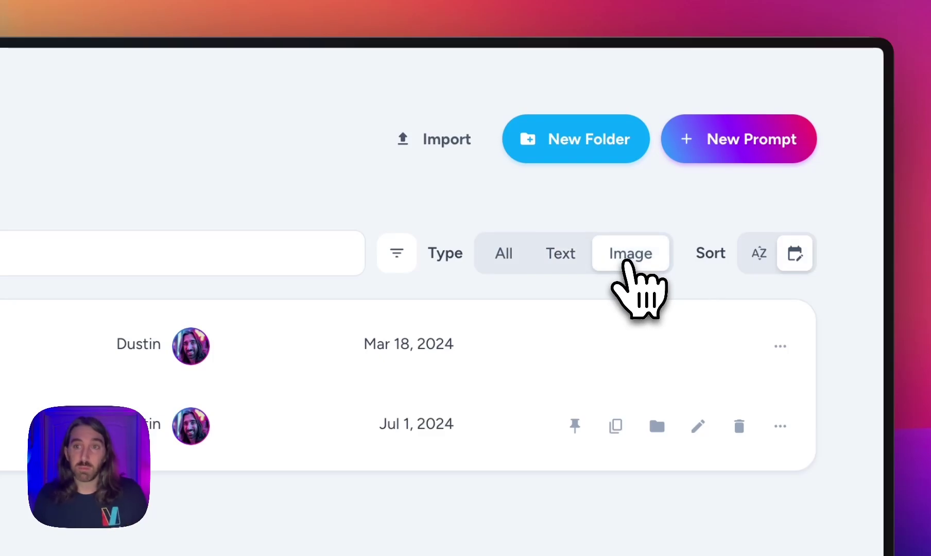
{"action": "left_click", "coordinate": [502, 254]}
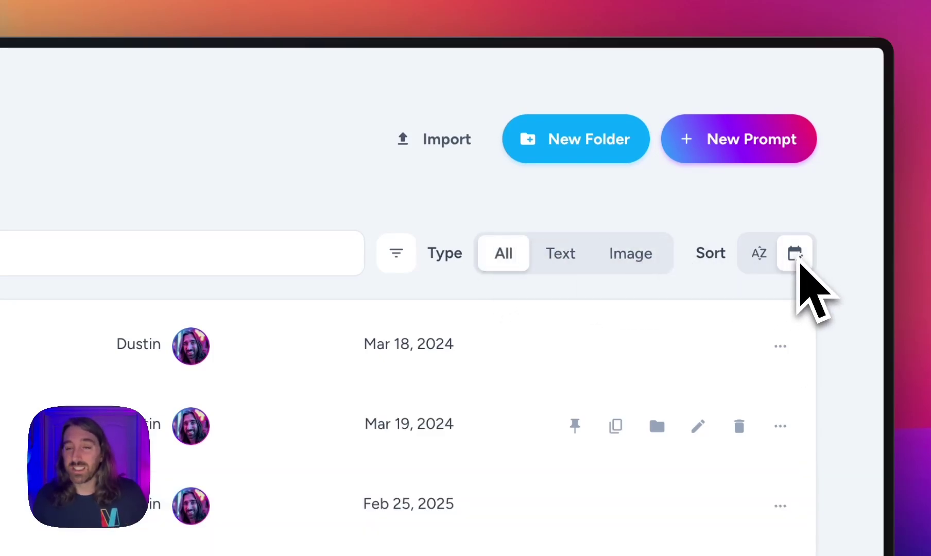
{"action": "left_click", "coordinate": [796, 254]}
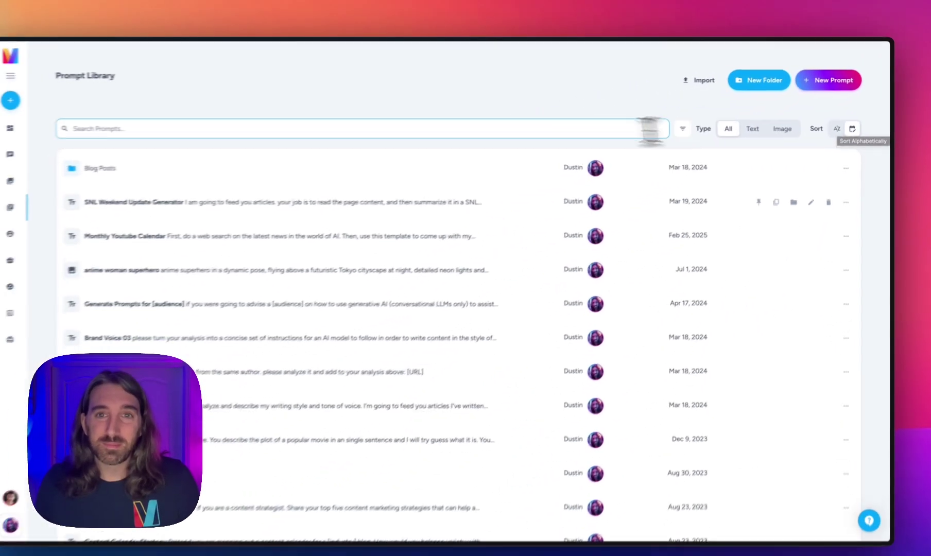
{"action": "left_click", "coordinate": [499, 129]}
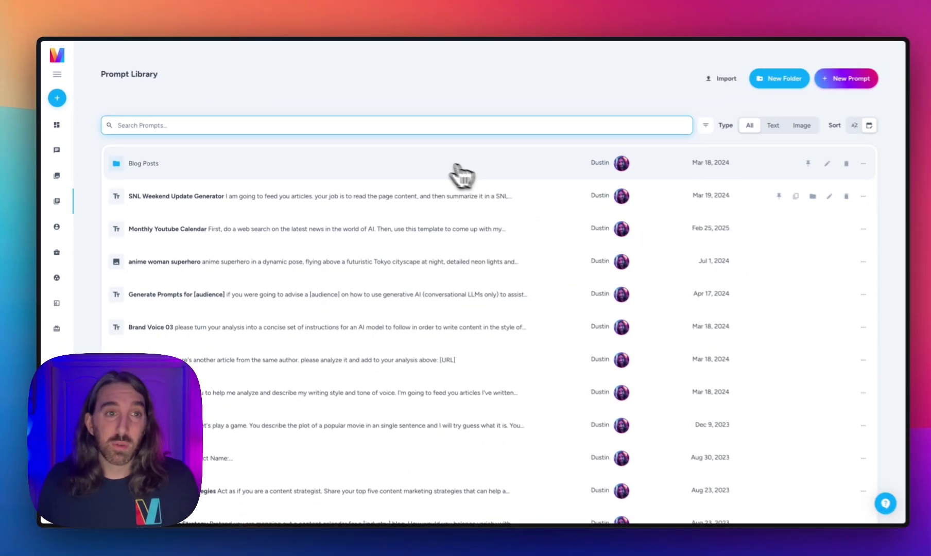
Step: Leave Blog Posts for the full Prompt Library and create a folder named 'new folder'
{"action": "left_click", "coordinate": [244, 165]}
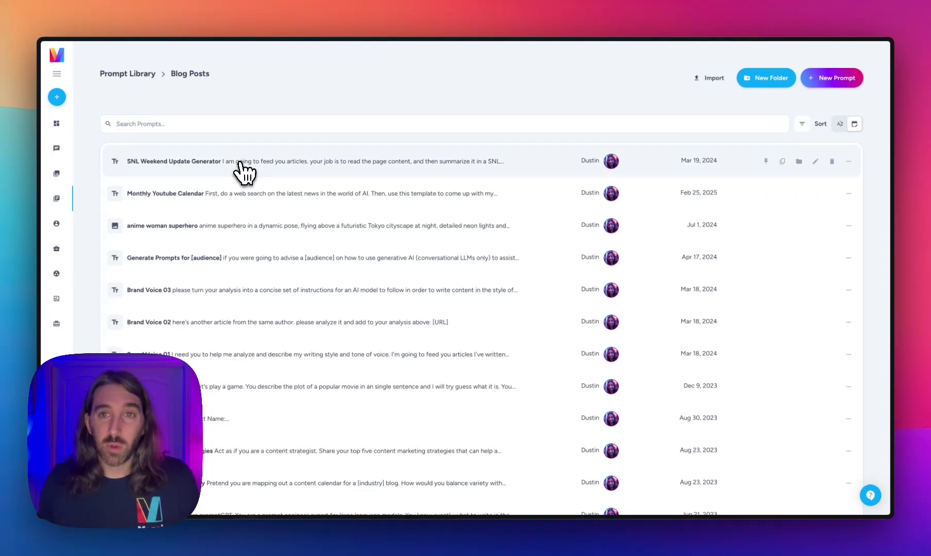
{"action": "left_click", "coordinate": [125, 75]}
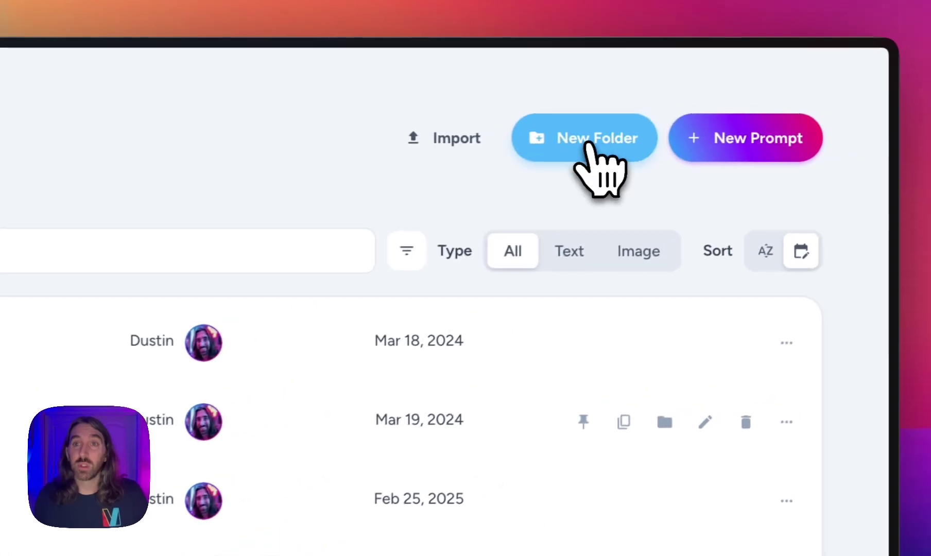
{"action": "left_click", "coordinate": [767, 80]}
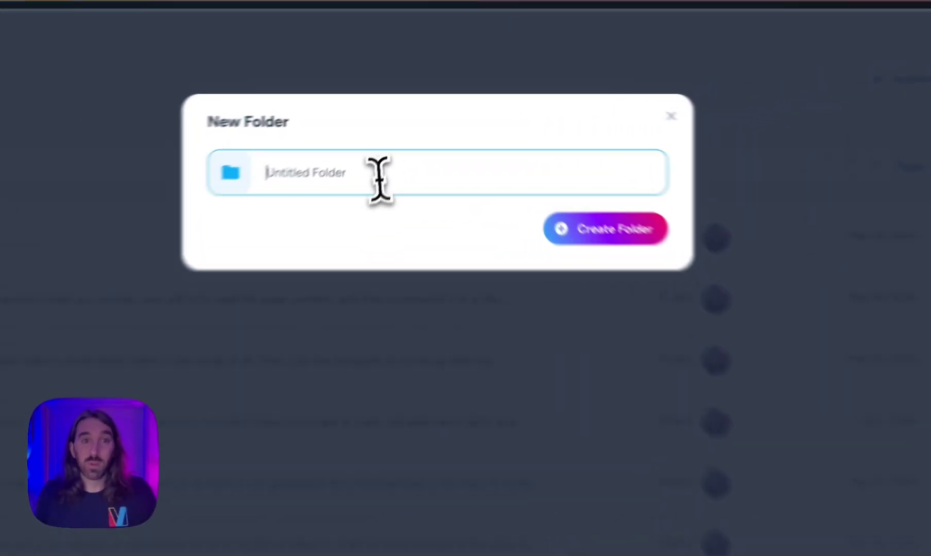
{"action": "type", "text": "new folder"}
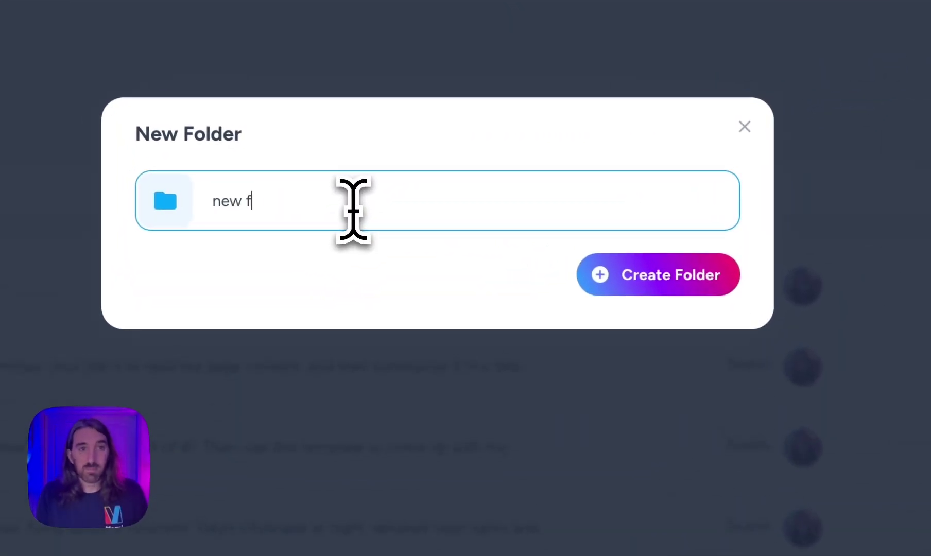
{"action": "left_click", "coordinate": [675, 276]}
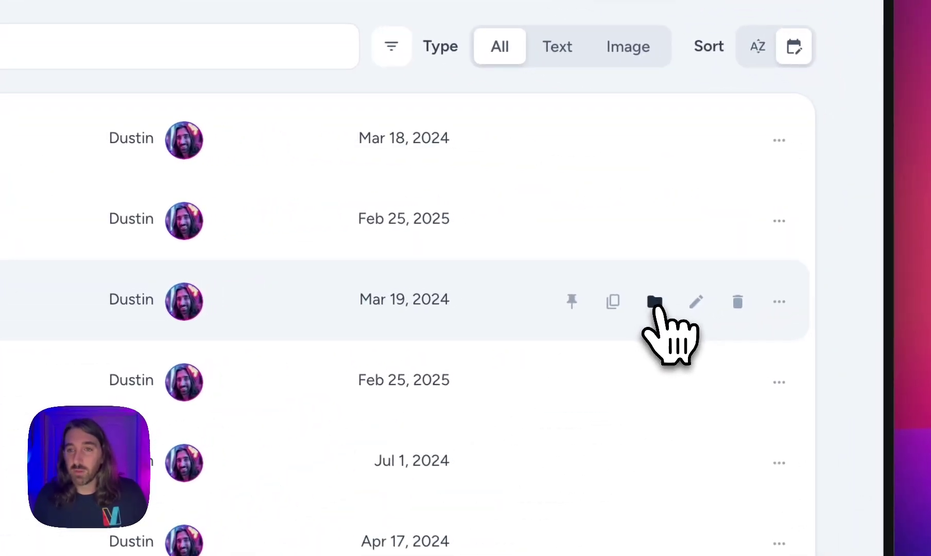
Step: Move SNL Weekend Update Generator into 'new folder', then copy and edit Monthly Youtube Calendar
{"action": "left_click", "coordinate": [654, 302]}
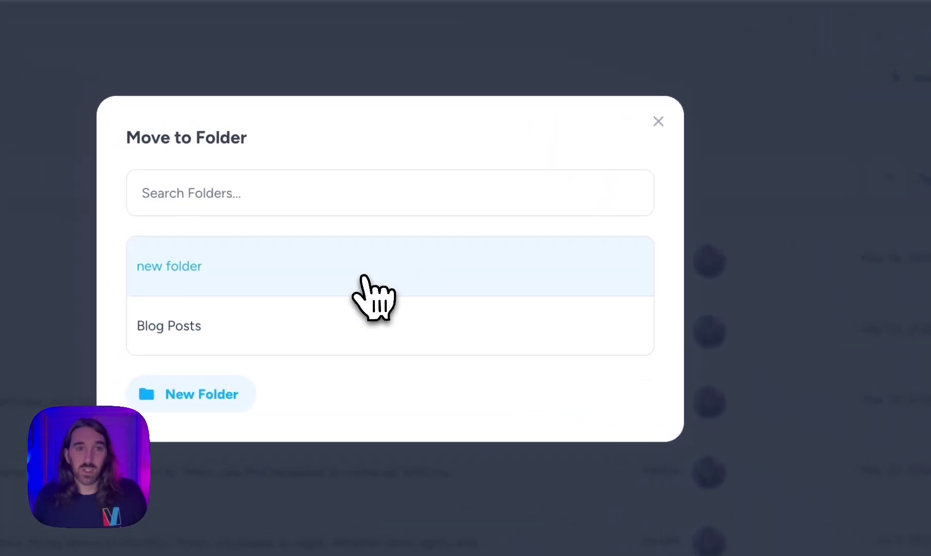
{"action": "left_click", "coordinate": [364, 278]}
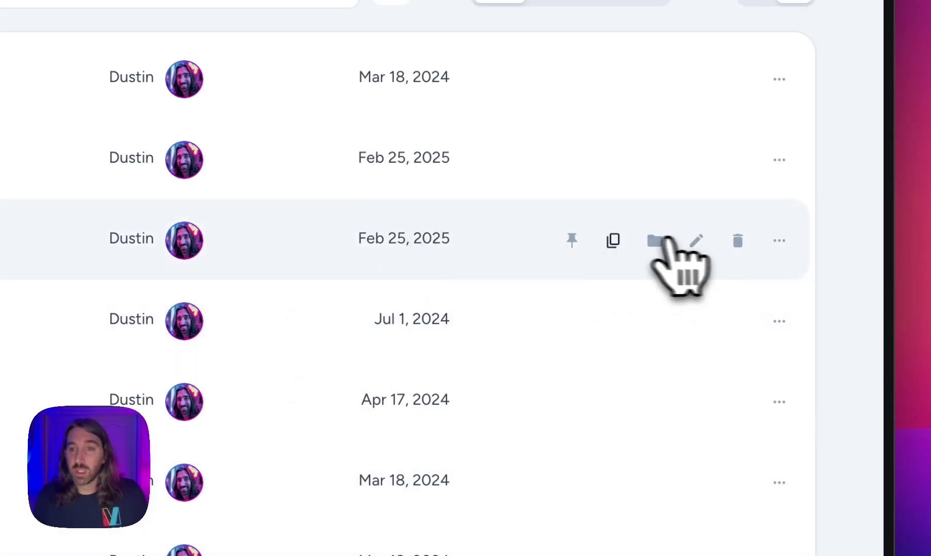
{"action": "left_click", "coordinate": [613, 241]}
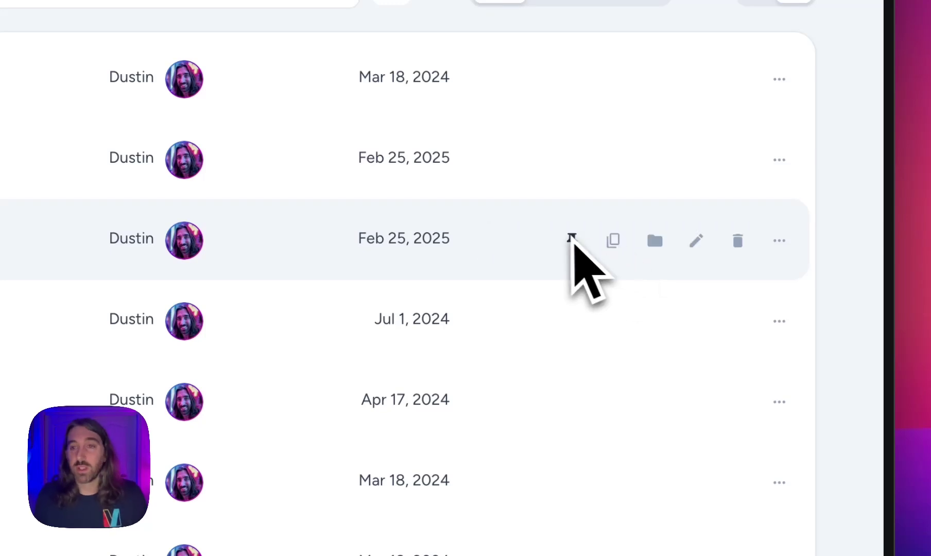
{"action": "left_click", "coordinate": [694, 241]}
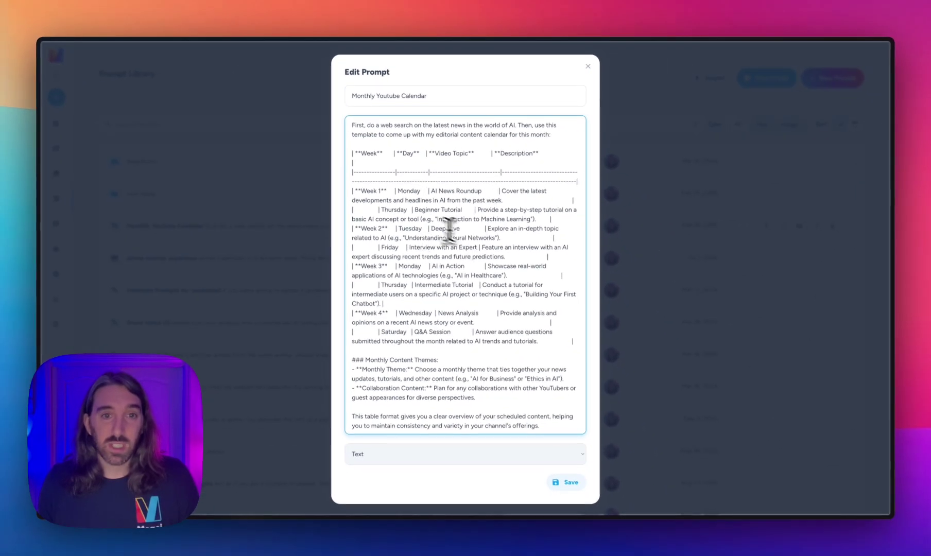
Step: Keep Monthly Youtube Calendar's prompt type as Text and save the edited prompt
{"action": "left_click", "coordinate": [492, 458]}
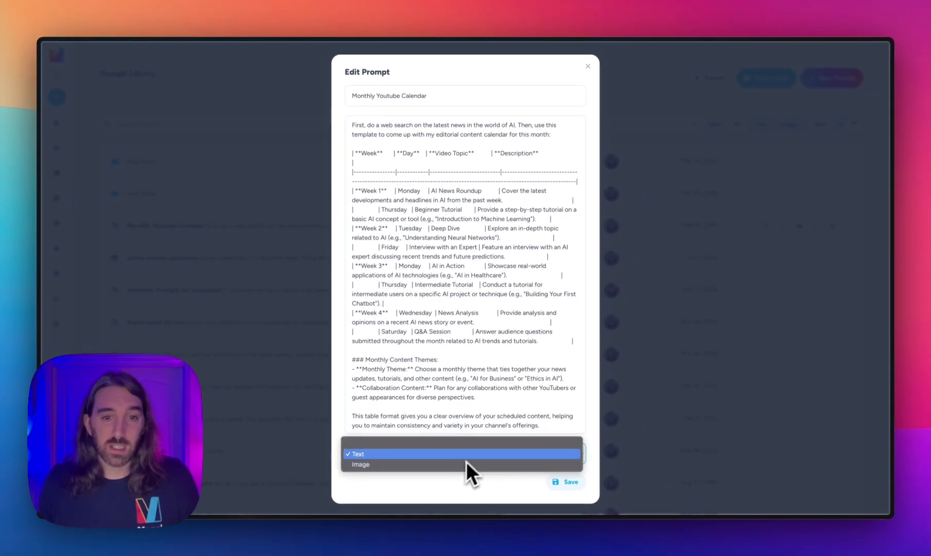
{"action": "left_click", "coordinate": [470, 459]}
{"action": "left_click", "coordinate": [553, 483]}
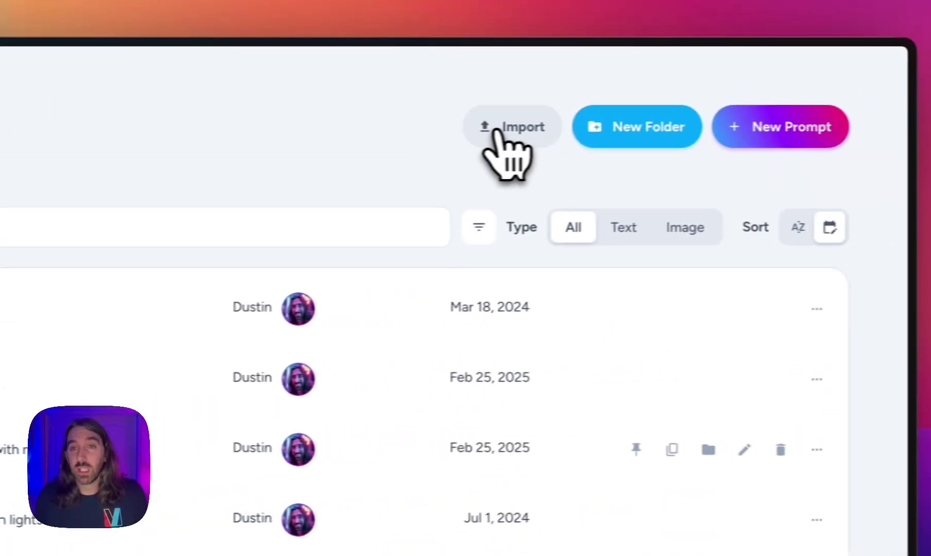
{"action": "left_click", "coordinate": [500, 128]}
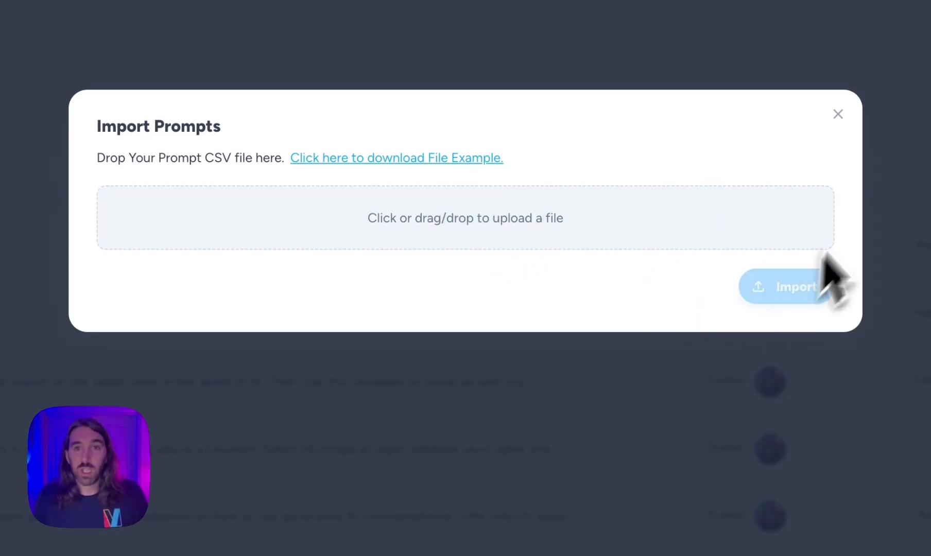
{"action": "left_click", "coordinate": [838, 114]}
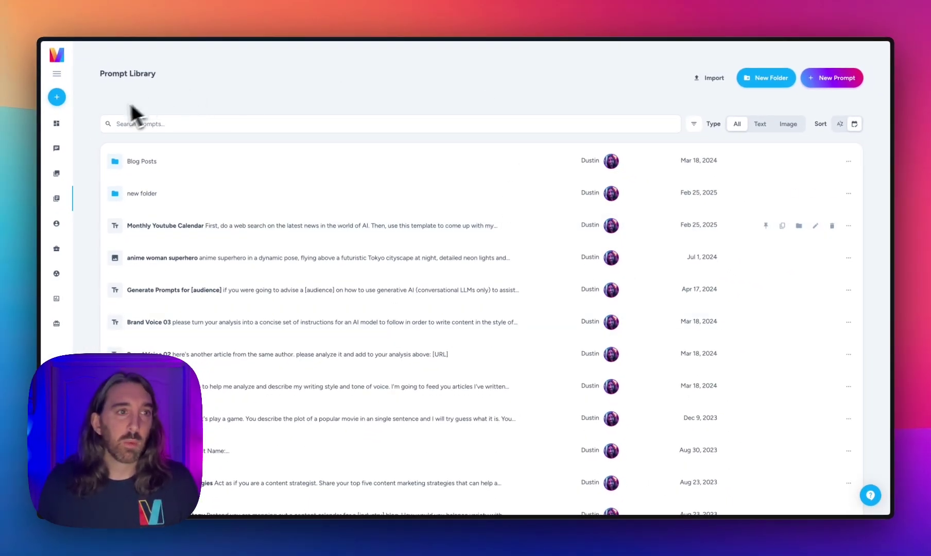
{"action": "left_click", "coordinate": [58, 97]}
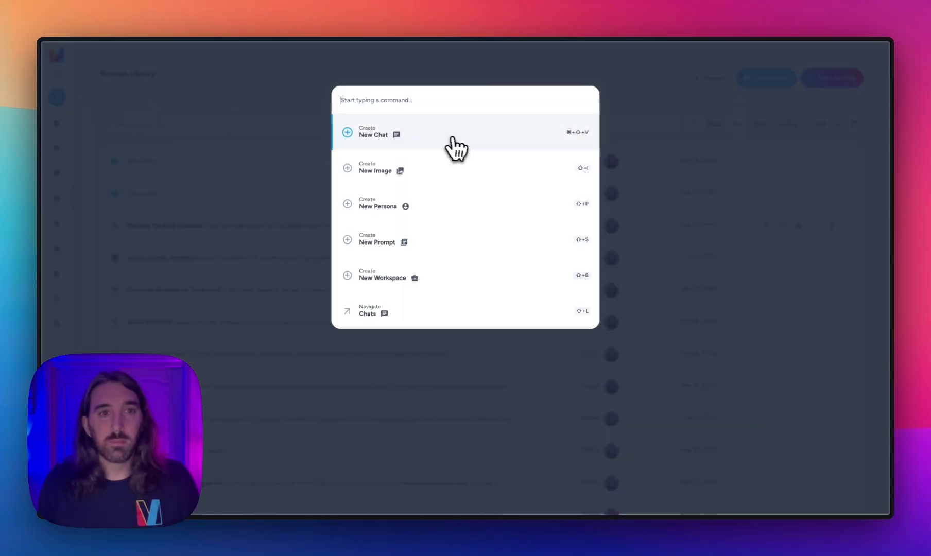
{"action": "left_click", "coordinate": [456, 140]}
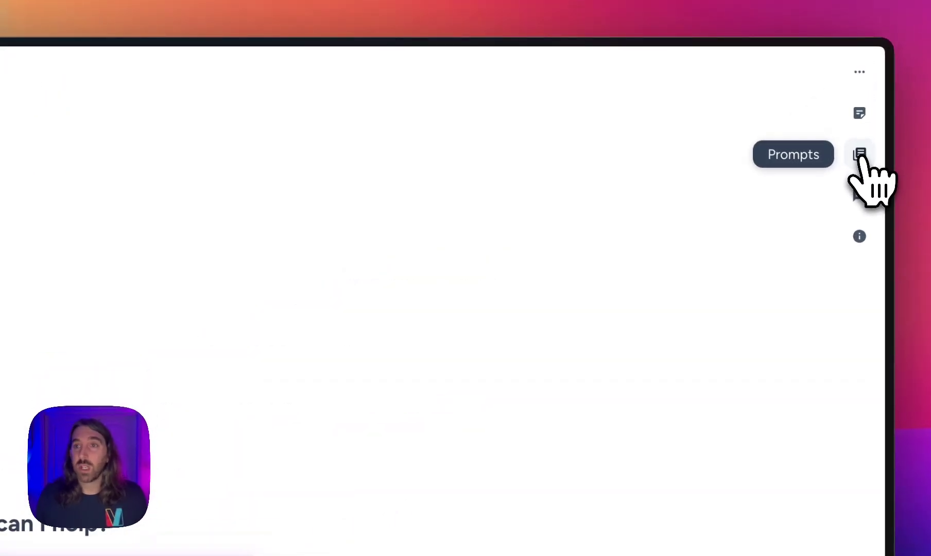
{"action": "left_click", "coordinate": [859, 156]}
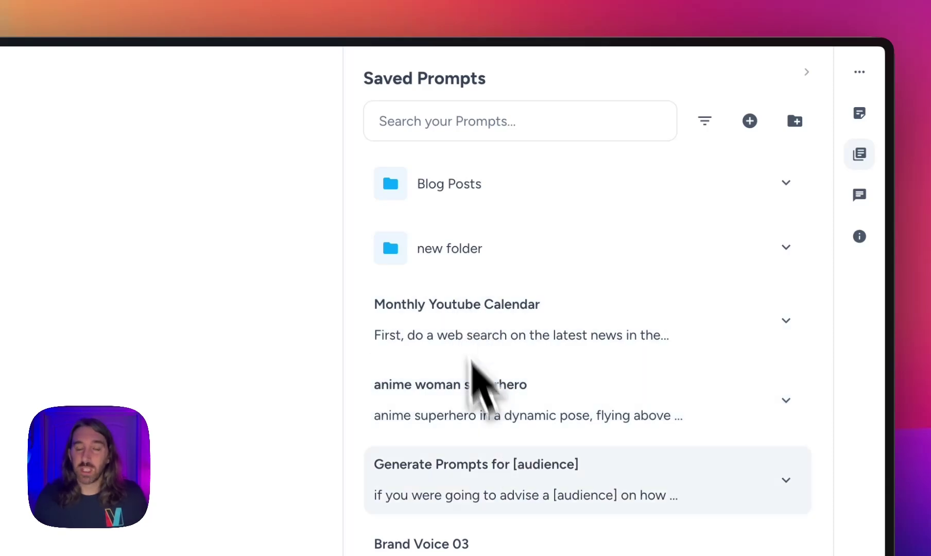
{"action": "left_click", "coordinate": [498, 122]}
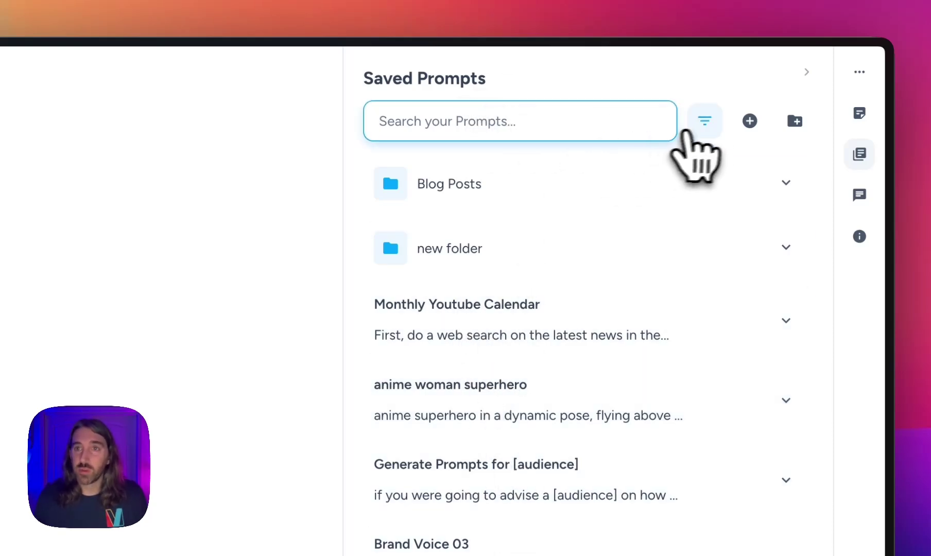
{"action": "left_click", "coordinate": [705, 124]}
{"action": "left_click", "coordinate": [704, 124]}
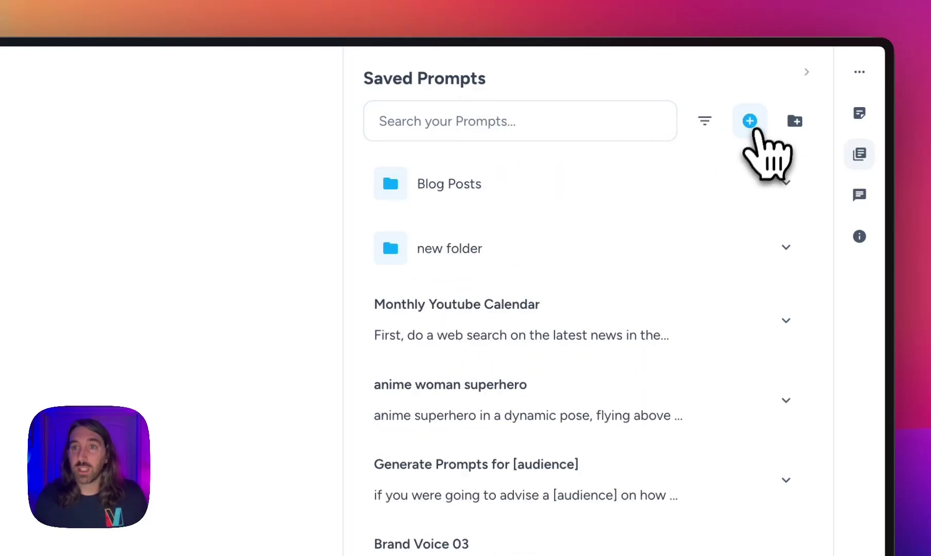
{"action": "left_click", "coordinate": [750, 121]}
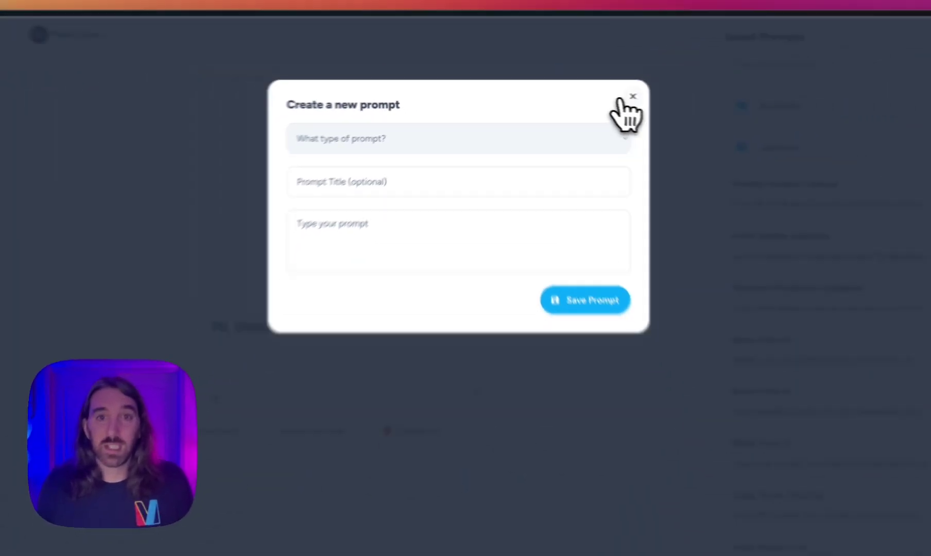
{"action": "left_click", "coordinate": [600, 110]}
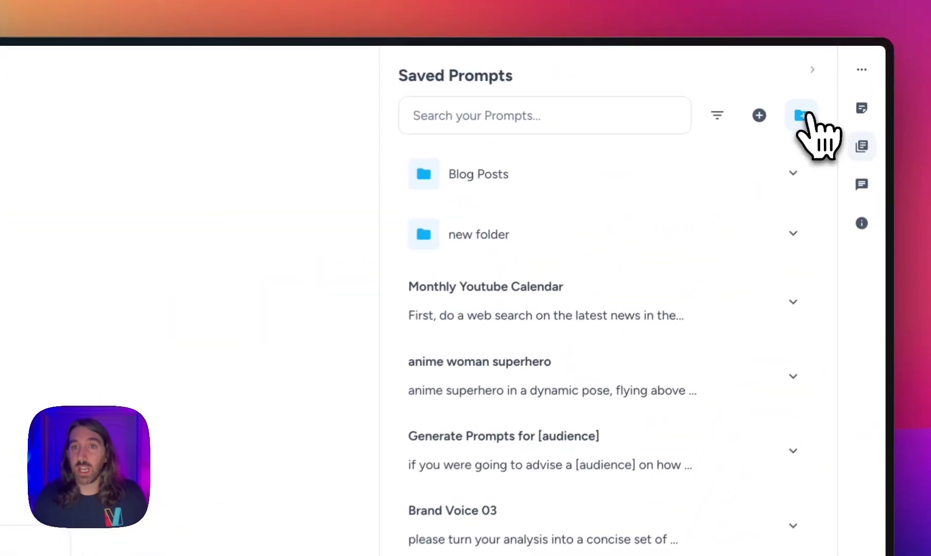
{"action": "left_click", "coordinate": [850, 75]}
{"action": "left_click", "coordinate": [568, 102]}
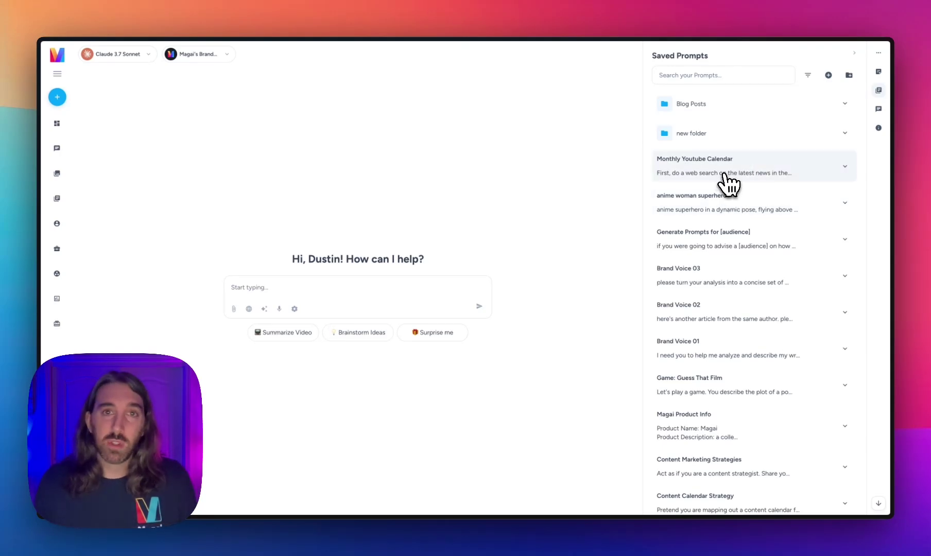
{"action": "left_click", "coordinate": [699, 178]}
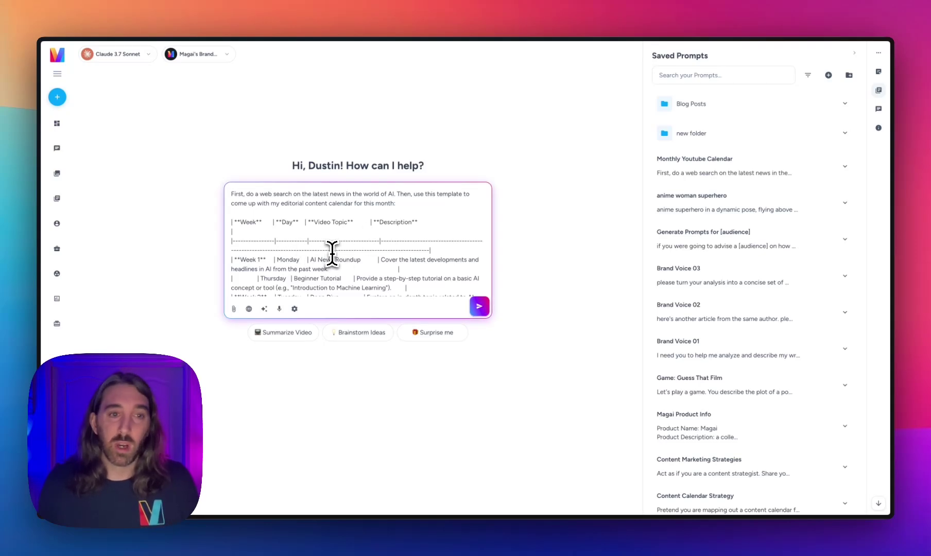
{"action": "key", "text": "ctrl+a"}
{"action": "key", "text": "BackSpace"}
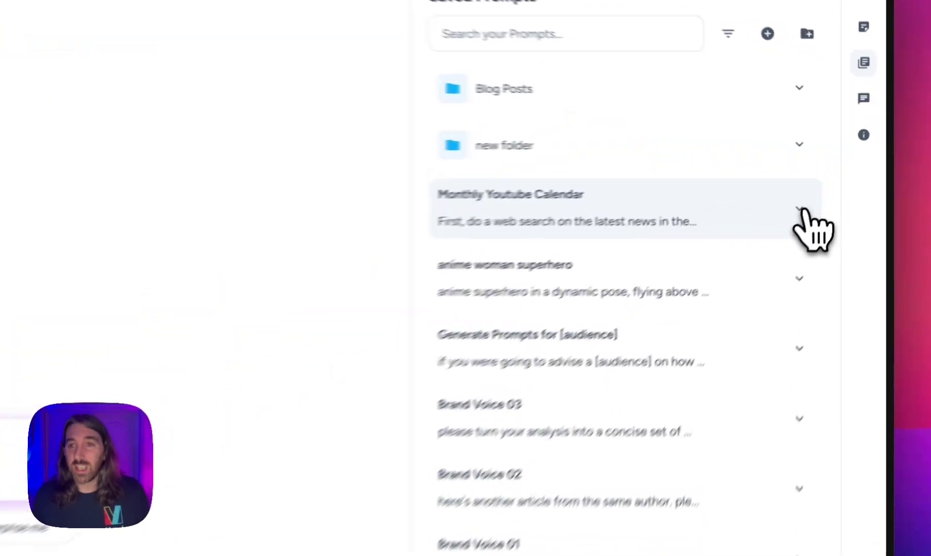
{"action": "left_click", "coordinate": [846, 169]}
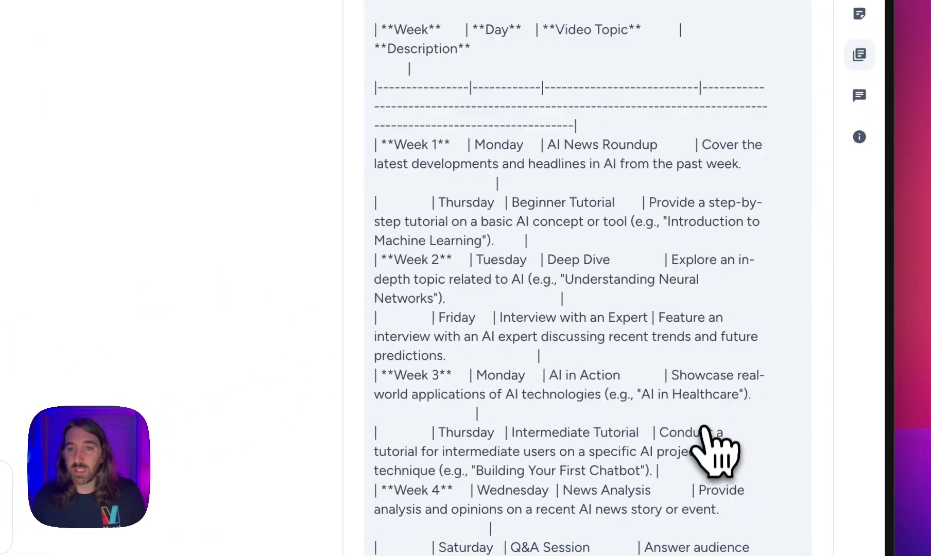
{"action": "scroll", "coordinate": [716, 453], "scroll_direction": "down", "scroll_amount": 5}
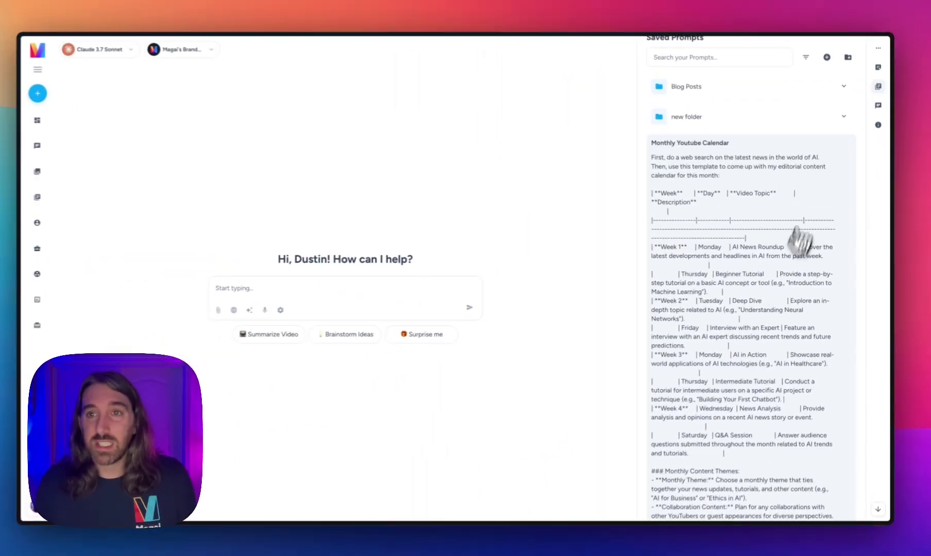
{"action": "scroll", "coordinate": [822, 254], "scroll_direction": "down", "scroll_amount": 5}
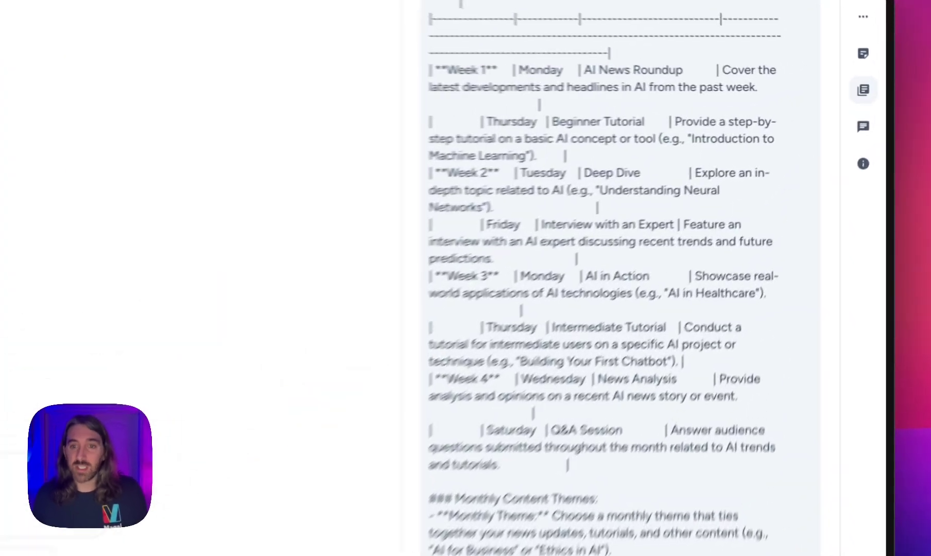
{"action": "left_click", "coordinate": [846, 394]}
{"action": "left_click", "coordinate": [706, 466]}
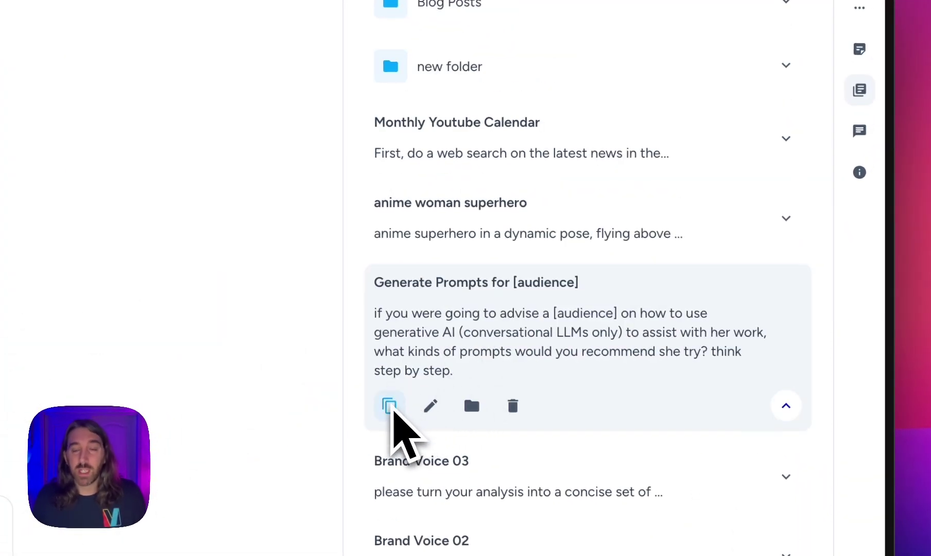
{"action": "left_click", "coordinate": [433, 408]}
{"action": "left_click", "coordinate": [389, 406]}
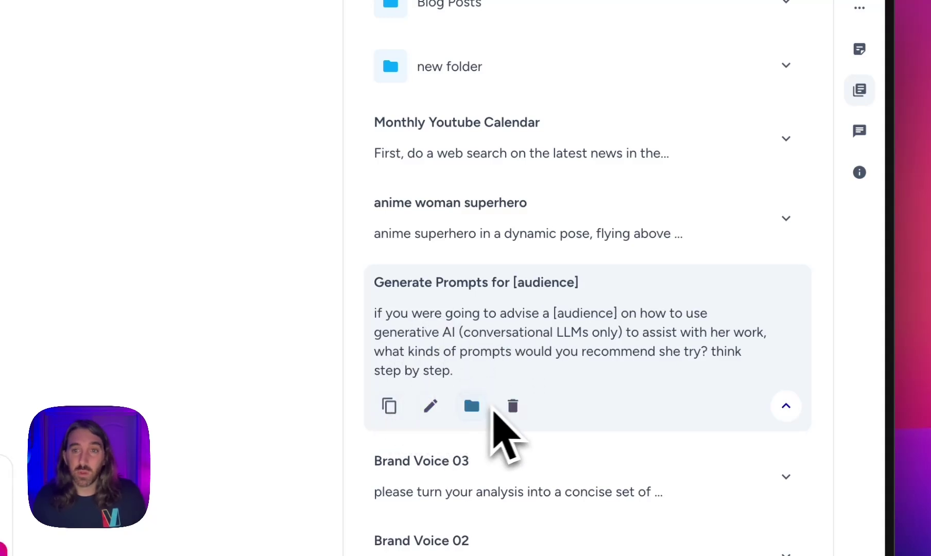
Step: Collapse the Generate Prompts for [audience] prompt and expand Blog Posts to list its prompts
{"action": "left_click", "coordinate": [777, 408]}
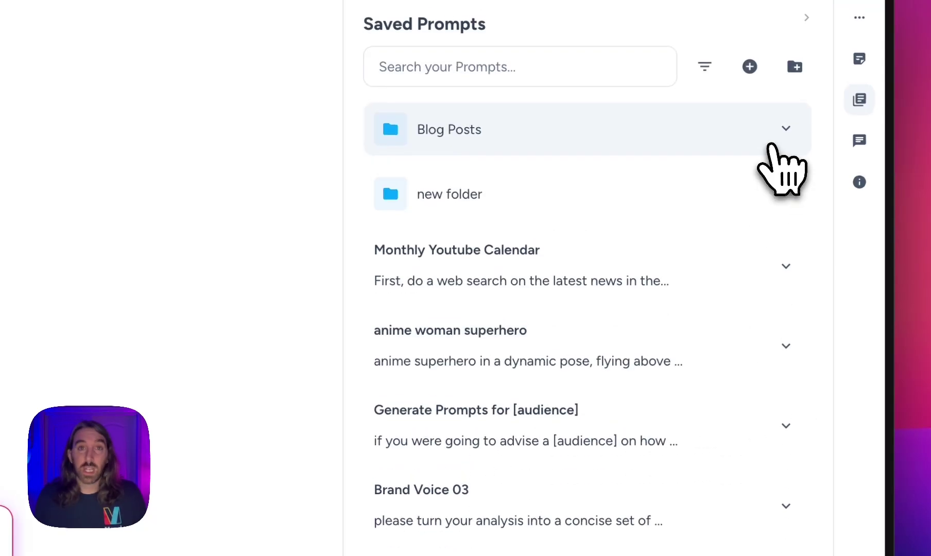
{"action": "left_click", "coordinate": [785, 133]}
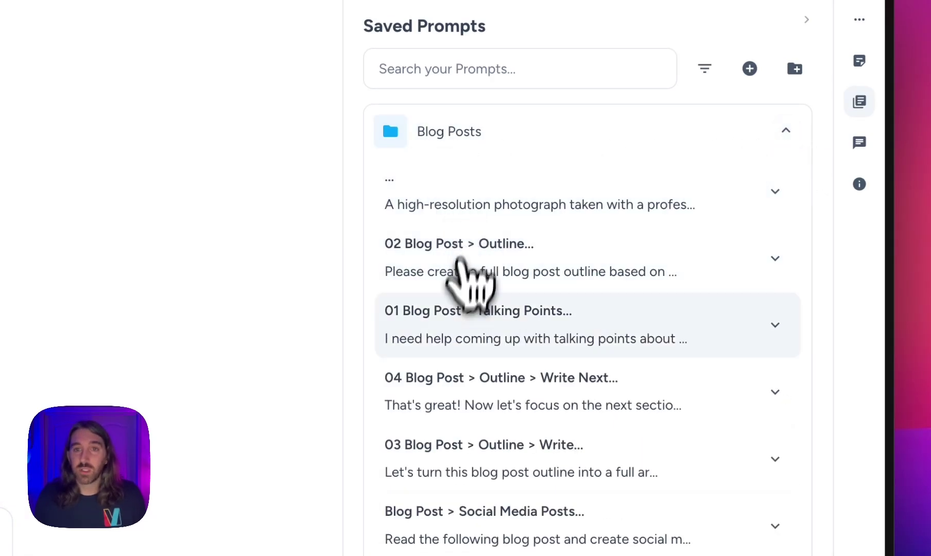
{"action": "scroll", "coordinate": [473, 489], "scroll_direction": "down", "scroll_amount": 2}
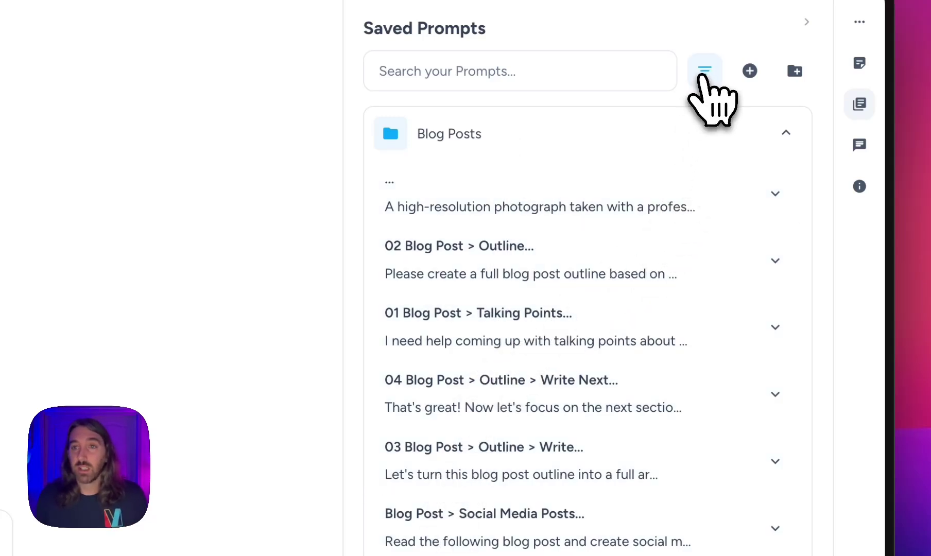
Step: Show the sort and type options and re-sort Blog Posts prompts into numbered order
{"action": "left_click", "coordinate": [701, 77]}
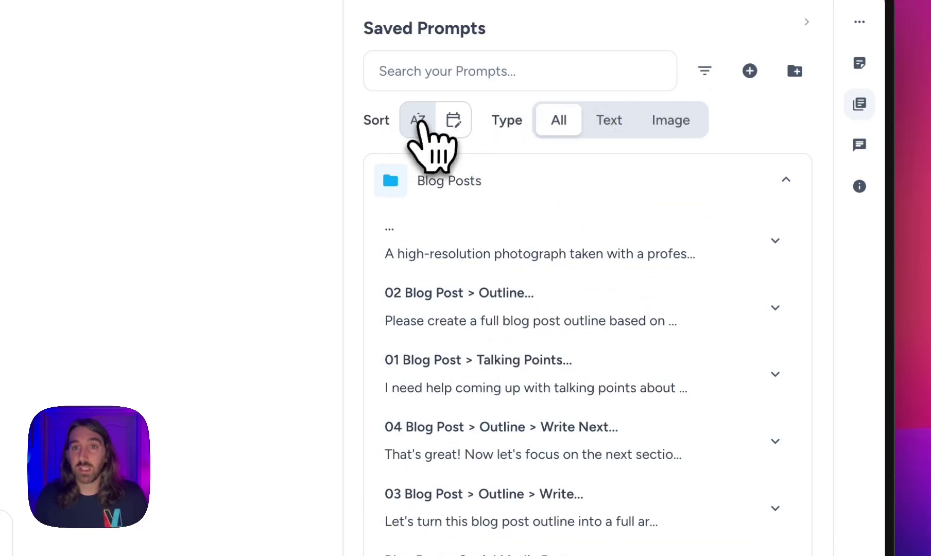
{"action": "left_click", "coordinate": [418, 121]}
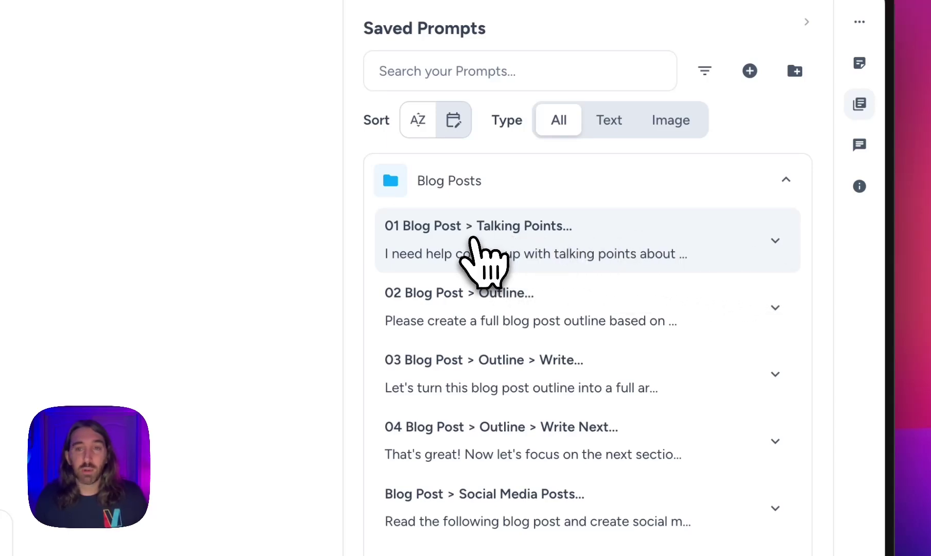
Step: Insert the 01 Blog Post > Talking Points prompt, replacing [blog post topic] with 'orange tabby cats'
{"action": "left_click", "coordinate": [476, 247]}
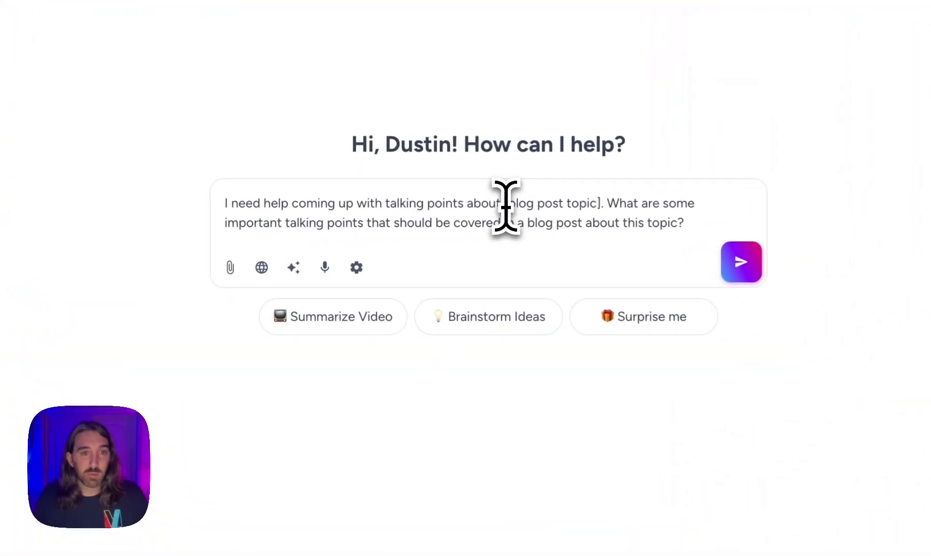
{"action": "left_click_drag", "start_coordinate": [363, 279], "coordinate": [381, 279]}
{"action": "left_click_drag", "start_coordinate": [543, 205], "coordinate": [601, 205]}
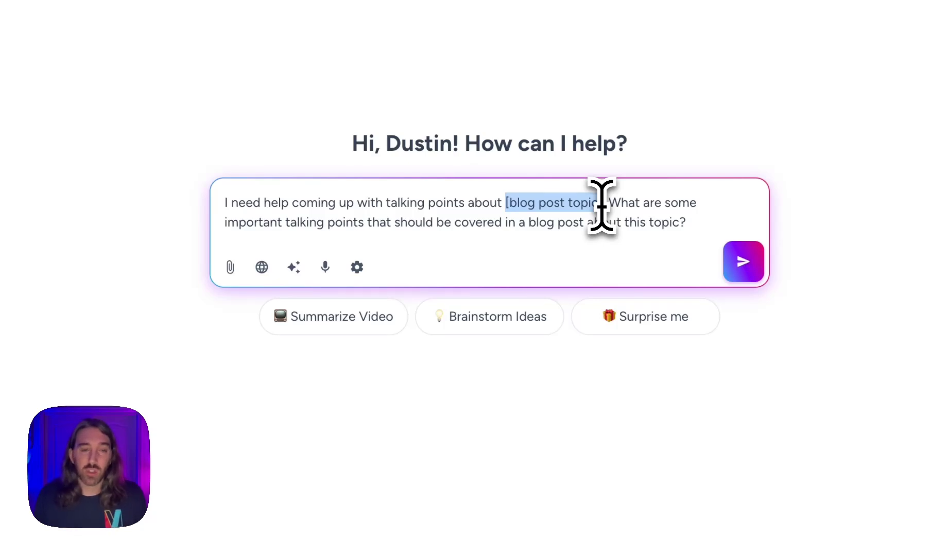
{"action": "left_click_drag", "start_coordinate": [601, 205], "coordinate": [604, 203]}
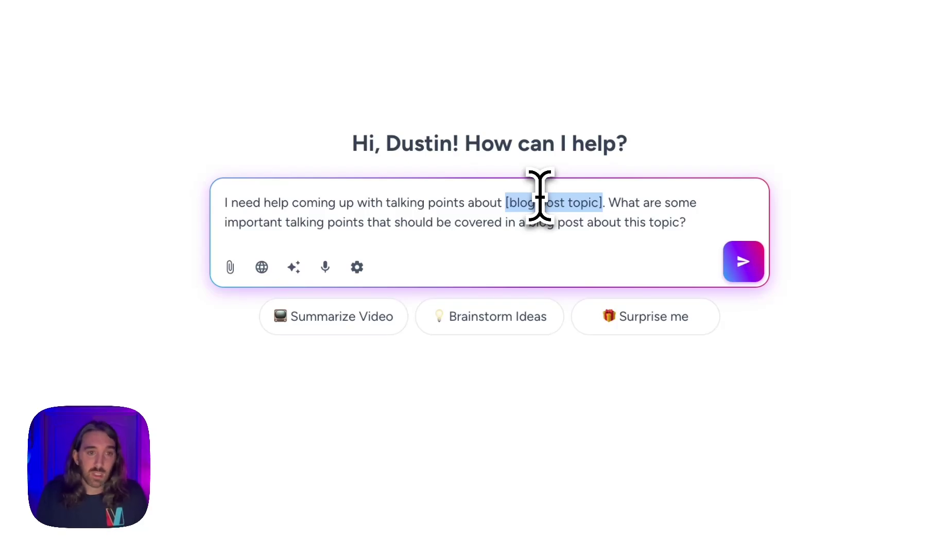
{"action": "type", "text": "orange tabby ca"}
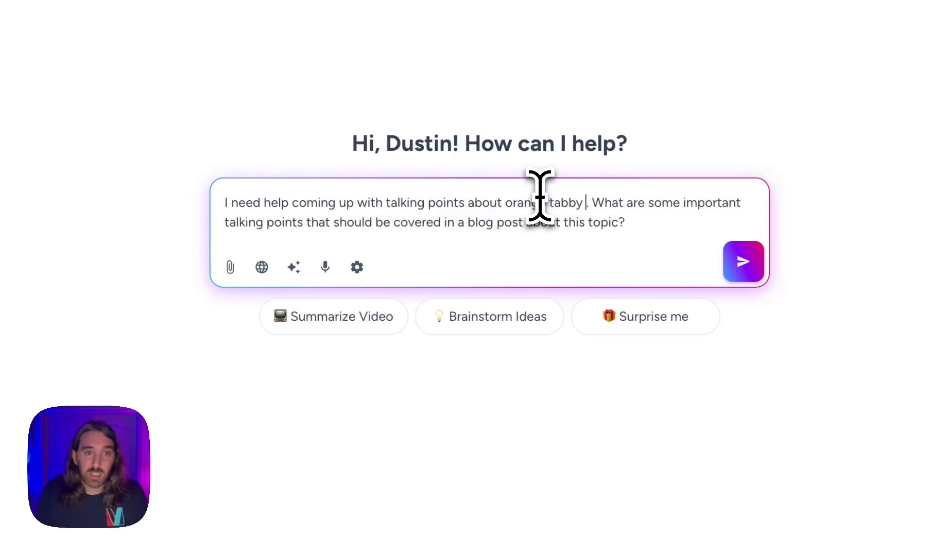
{"action": "type", "text": "ts"}
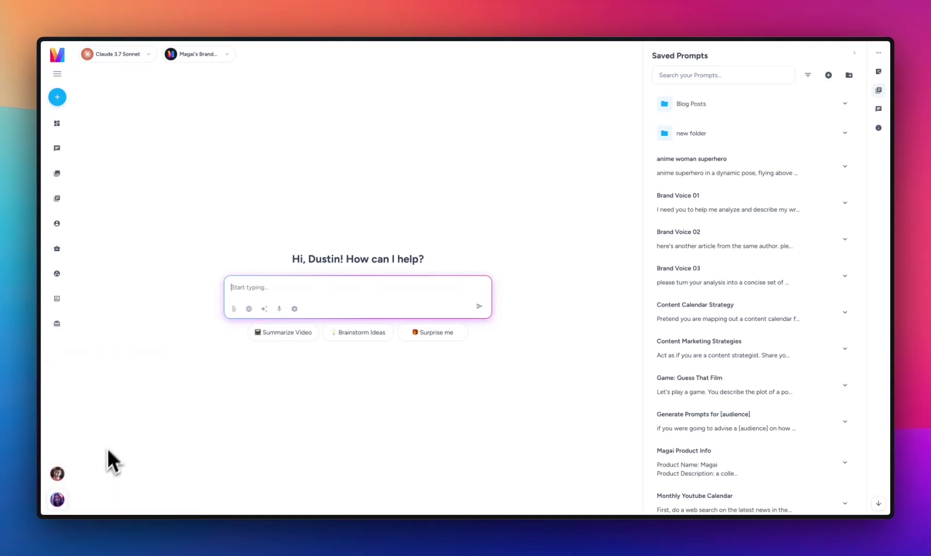
Step: Open the account menu to reach the chat preferences
{"action": "left_click", "coordinate": [58, 499]}
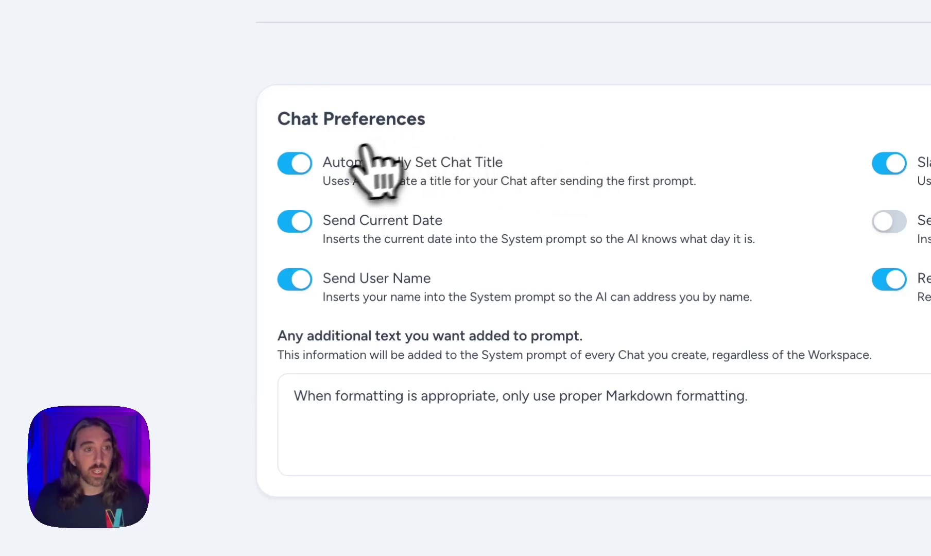
Step: Switch Automatically Set Chat Title off and then back on
{"action": "left_click", "coordinate": [308, 164]}
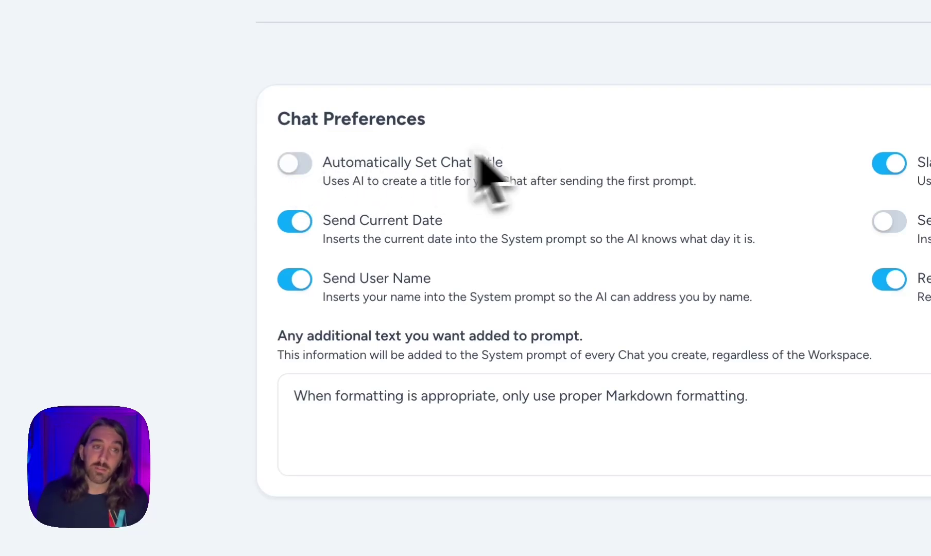
{"action": "left_click", "coordinate": [301, 165]}
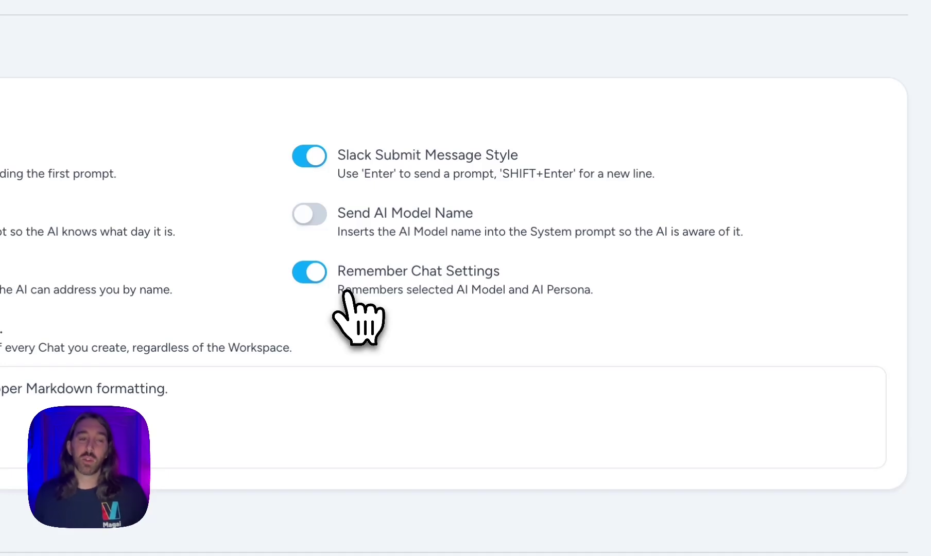
Step: Place the cursor in the additional prompt text box holding the Markdown formatting instruction
{"action": "left_click", "coordinate": [361, 401]}
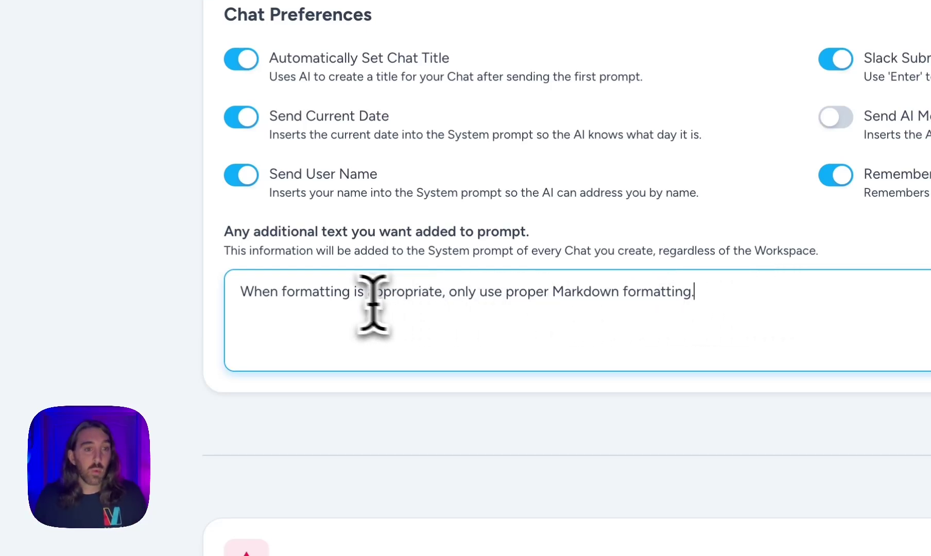
{"action": "left_click_drag", "start_coordinate": [240, 292], "coordinate": [733, 294]}
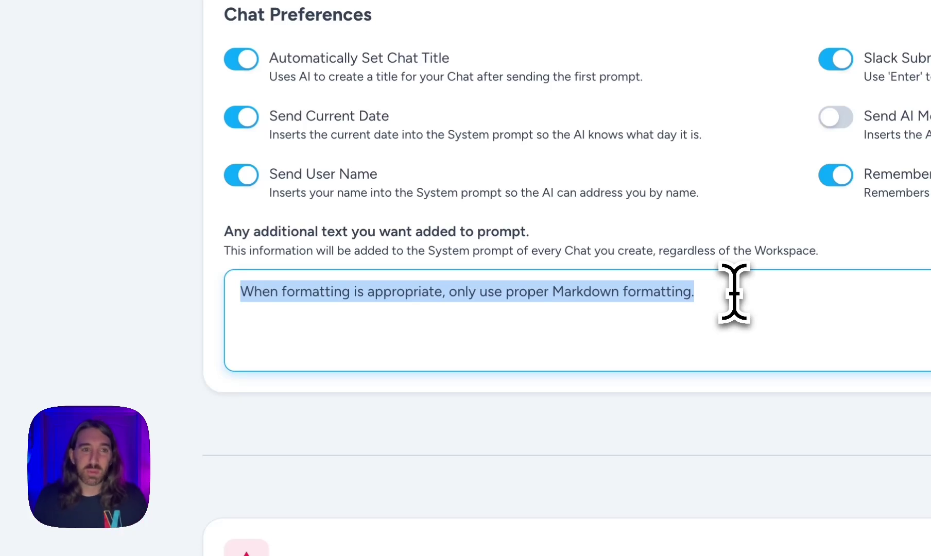
{"action": "left_click", "coordinate": [708, 307]}
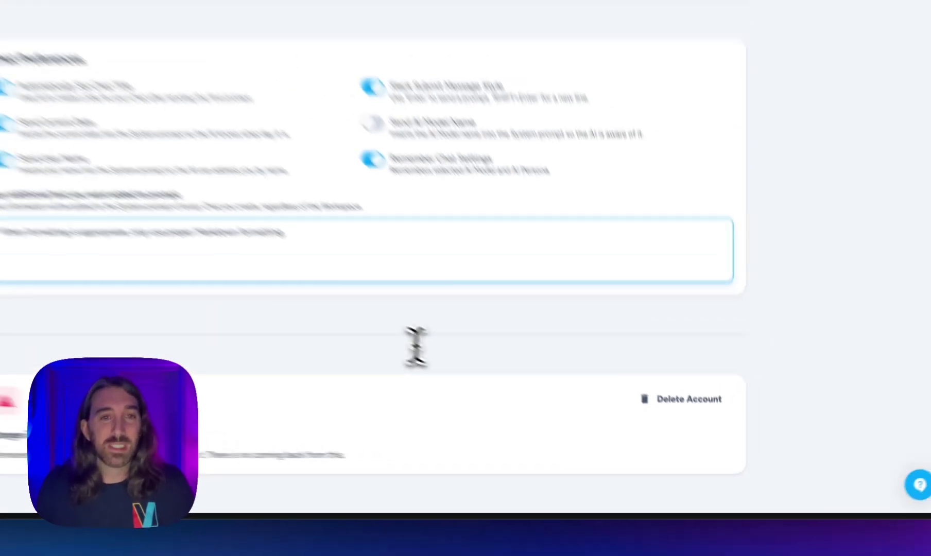
{"action": "scroll", "coordinate": [224, 231], "scroll_direction": "up", "scroll_amount": 10}
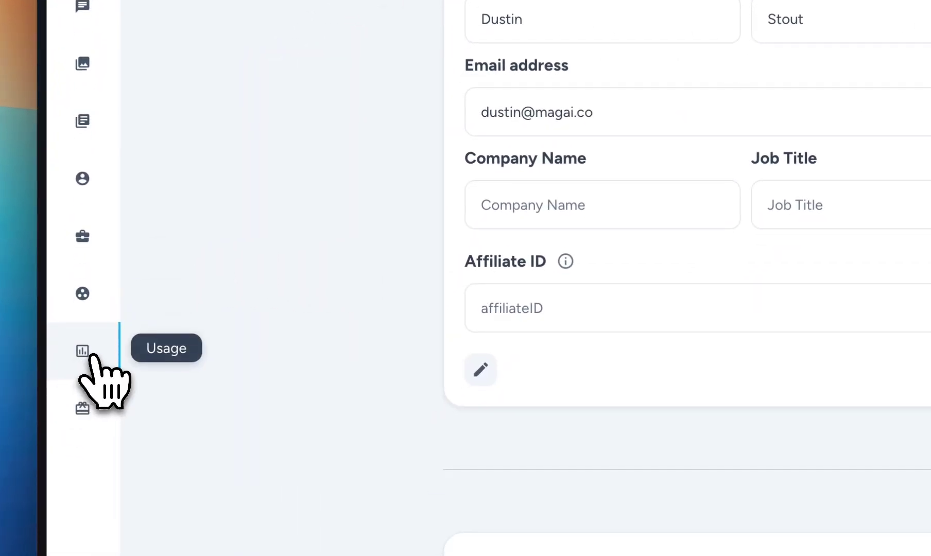
Step: Go to the Usage page: 101,502 of 200,000 words used, 16 days until the reset
{"action": "left_click", "coordinate": [88, 355]}
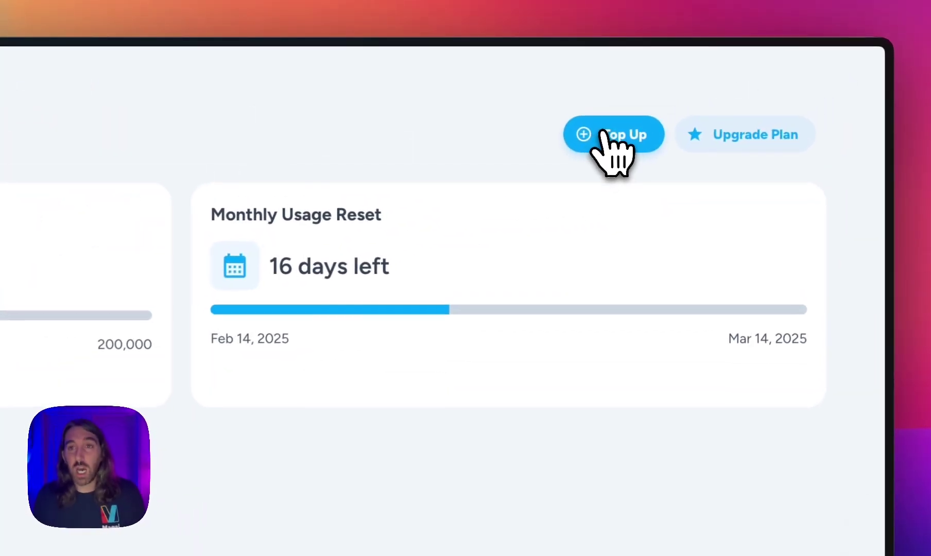
{"action": "left_click", "coordinate": [765, 81]}
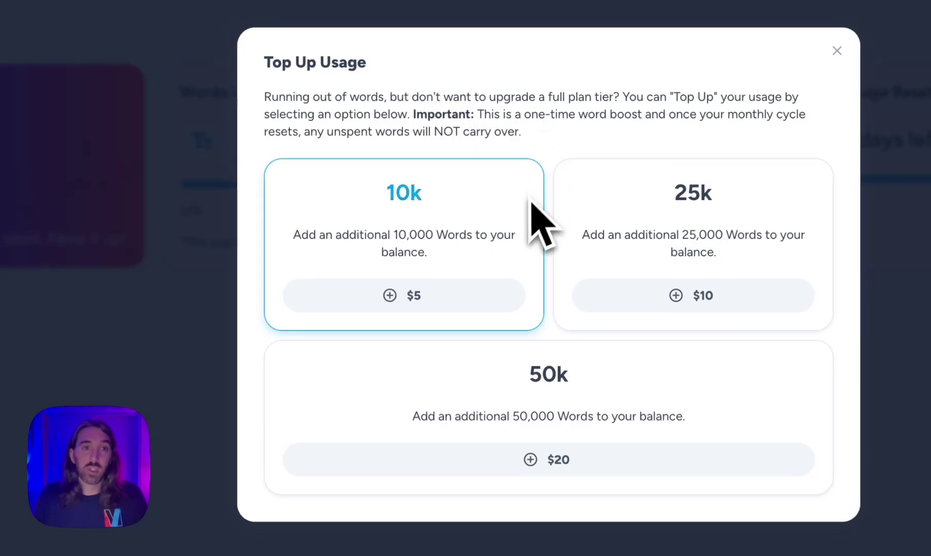
{"action": "left_click", "coordinate": [456, 293]}
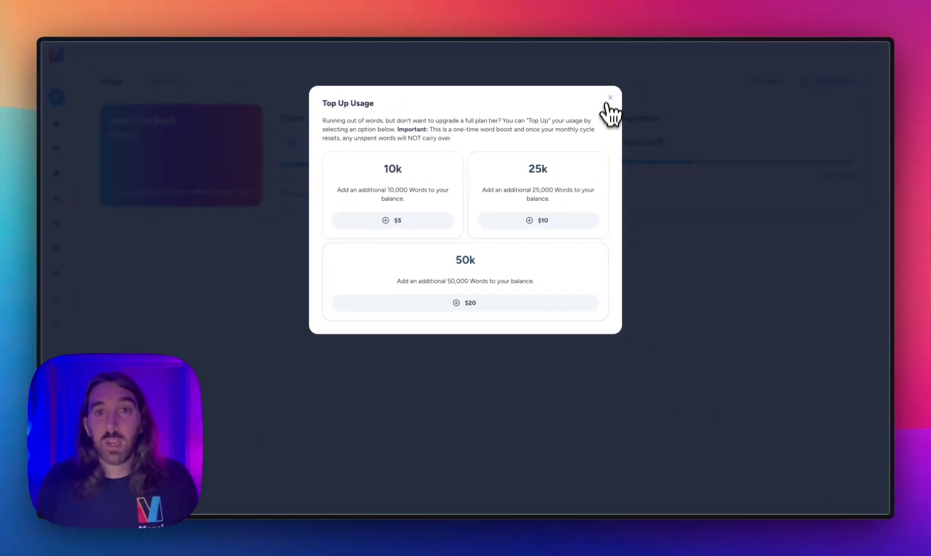
{"action": "left_click", "coordinate": [610, 97]}
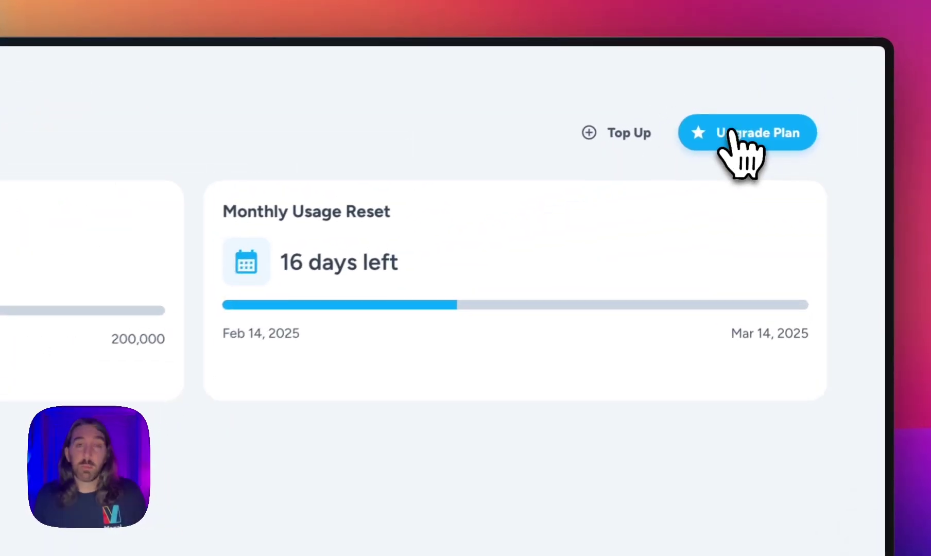
{"action": "left_click", "coordinate": [819, 82]}
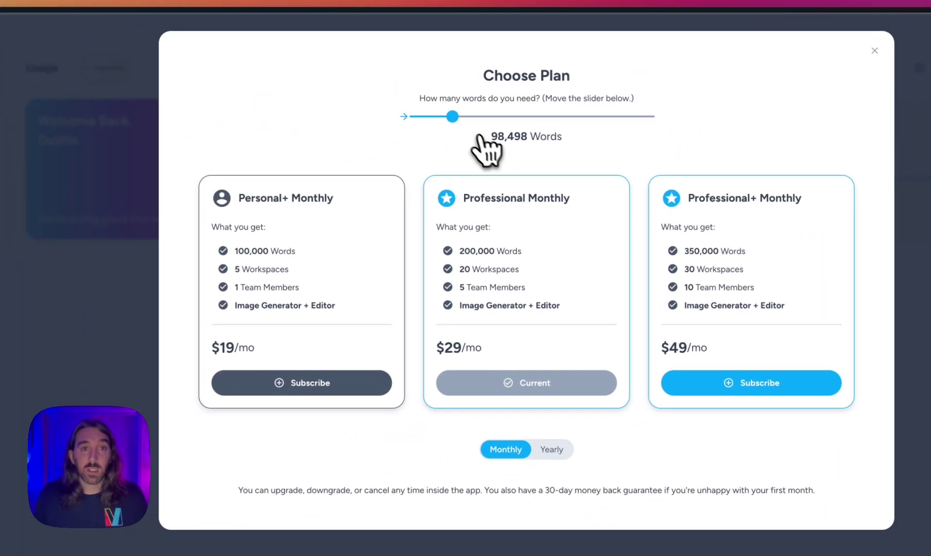
{"action": "left_click_drag", "start_coordinate": [454, 116], "coordinate": [614, 115]}
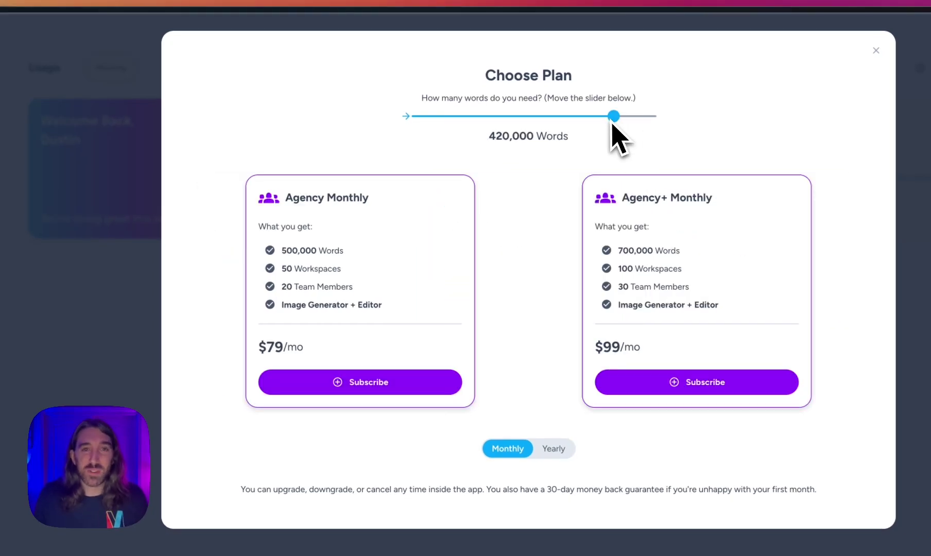
{"action": "left_click_drag", "start_coordinate": [613, 116], "coordinate": [466, 115]}
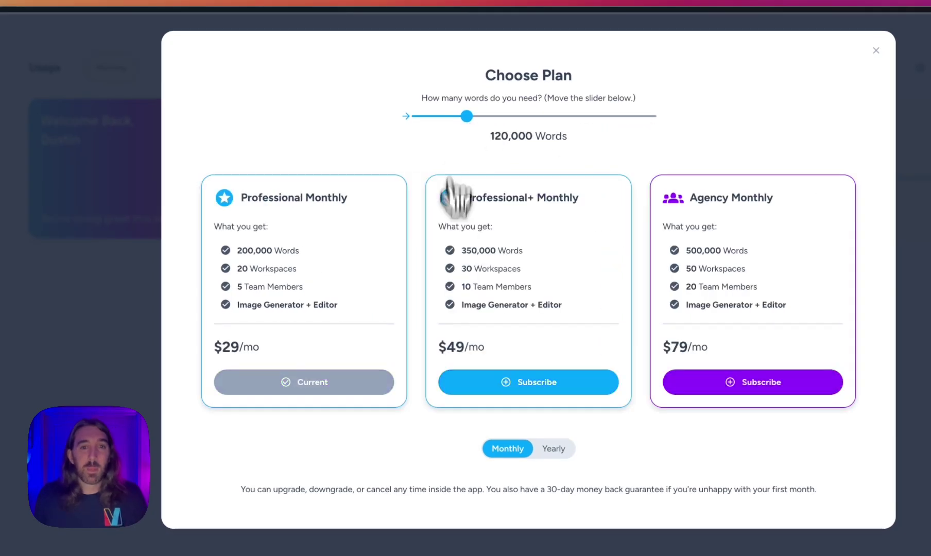
{"action": "left_click", "coordinate": [875, 50]}
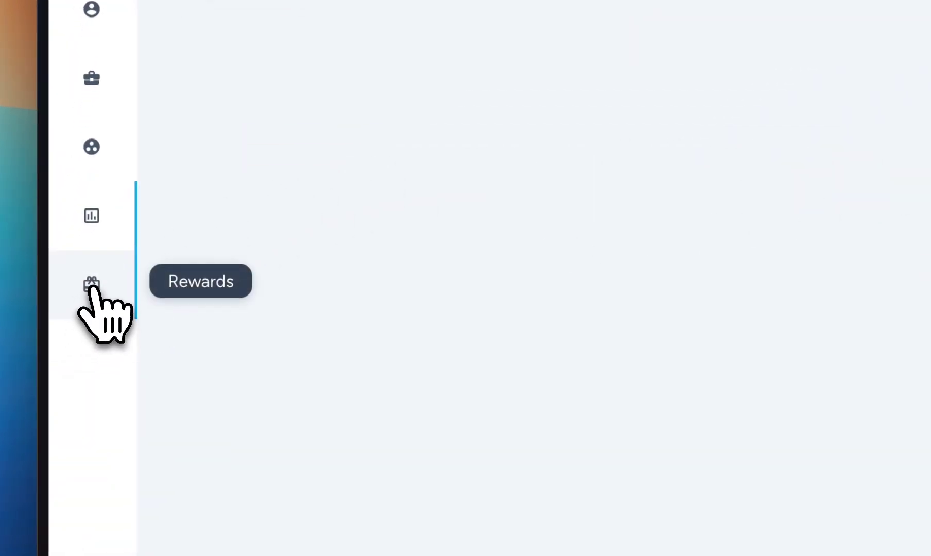
Step: Open the Rewards page and scroll down to the Earn $$ offer and Bonus Words Bank
{"action": "left_click", "coordinate": [92, 285]}
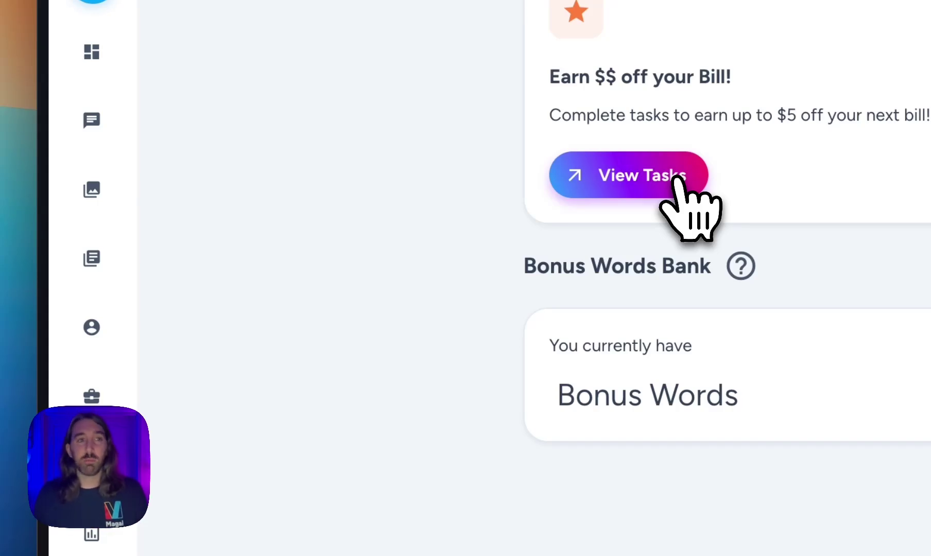
{"action": "scroll", "coordinate": [664, 201], "scroll_direction": "down", "scroll_amount": 3}
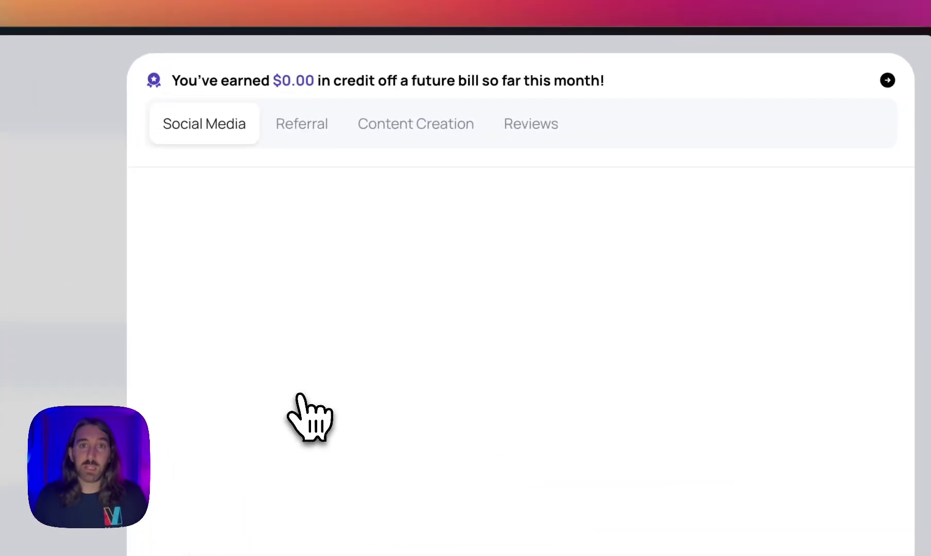
Step: Browse the Referral, Content Creation and Reviews tasks, ending on the $25.00 G2 and Trustpilot reviews
{"action": "left_click", "coordinate": [322, 129]}
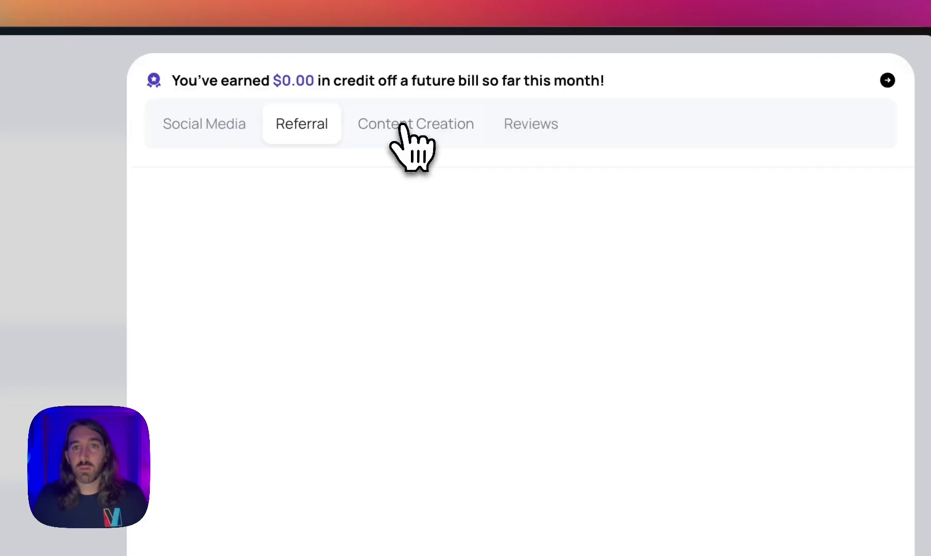
{"action": "left_click", "coordinate": [403, 125]}
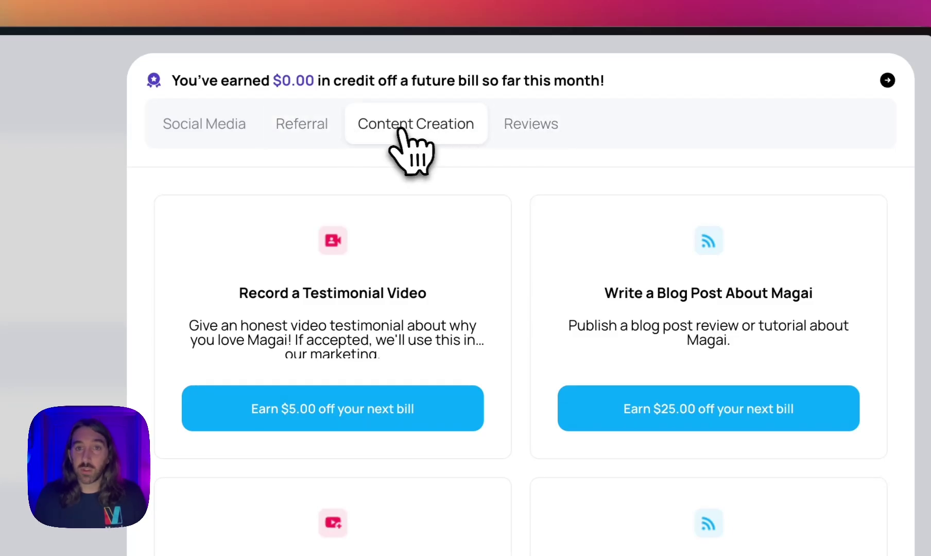
{"action": "left_click", "coordinate": [521, 127]}
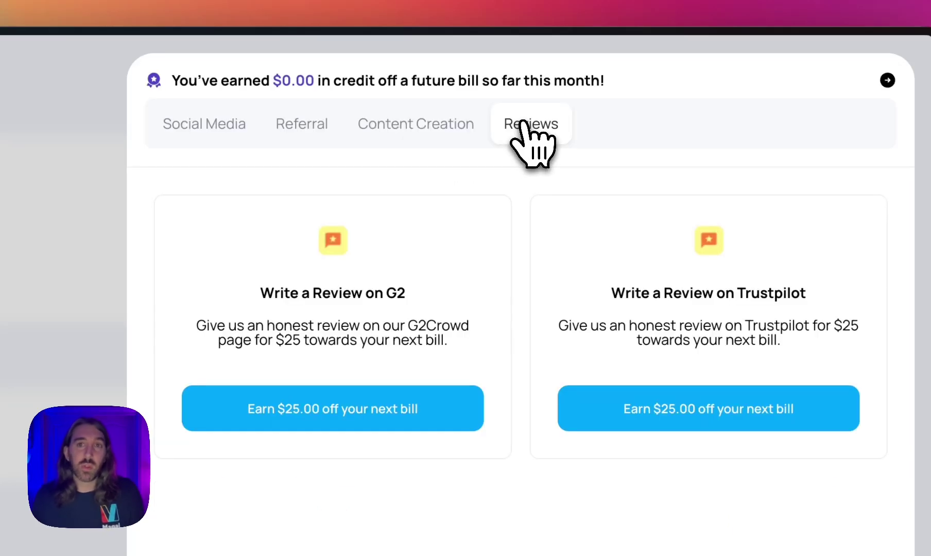
{"action": "left_click", "coordinate": [409, 124]}
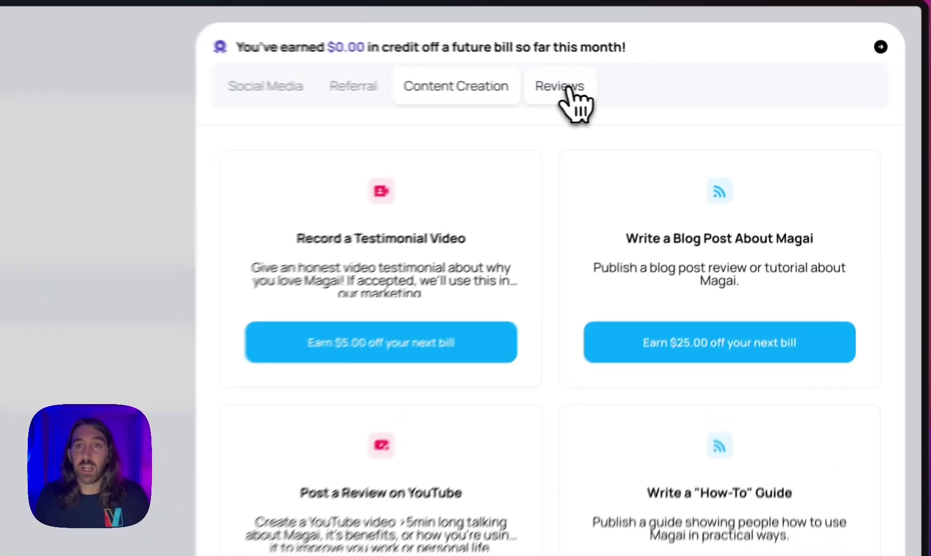
{"action": "left_click", "coordinate": [690, 85]}
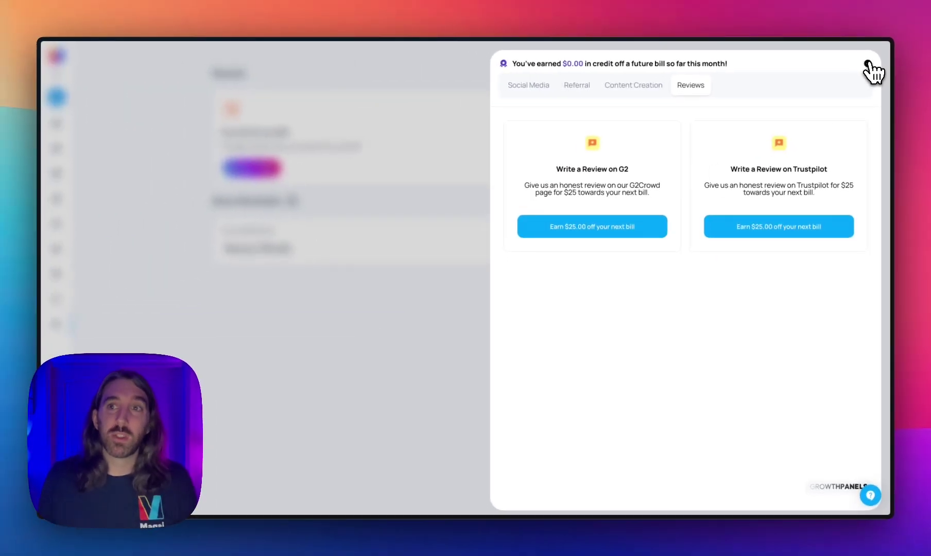
Step: Close the rewards tasks panel to return to the Rewards page
{"action": "left_click", "coordinate": [867, 64]}
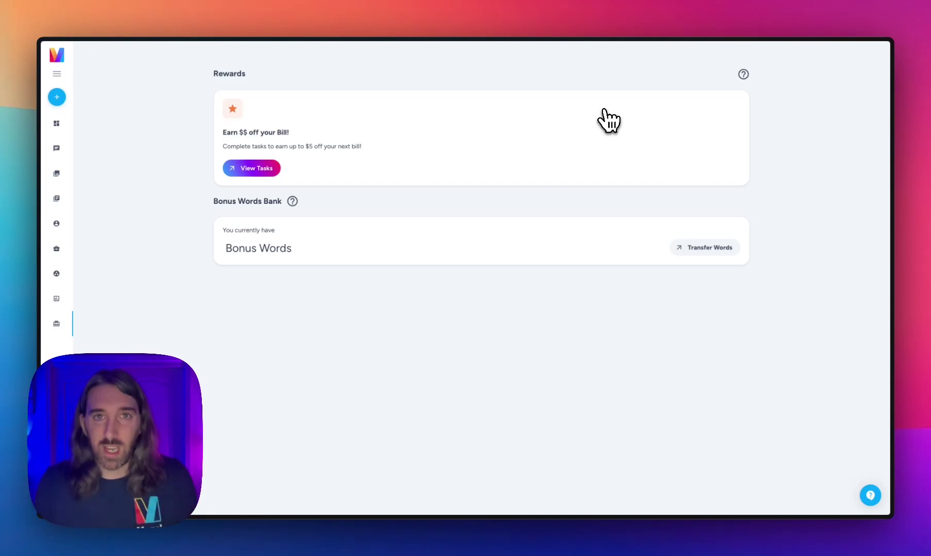